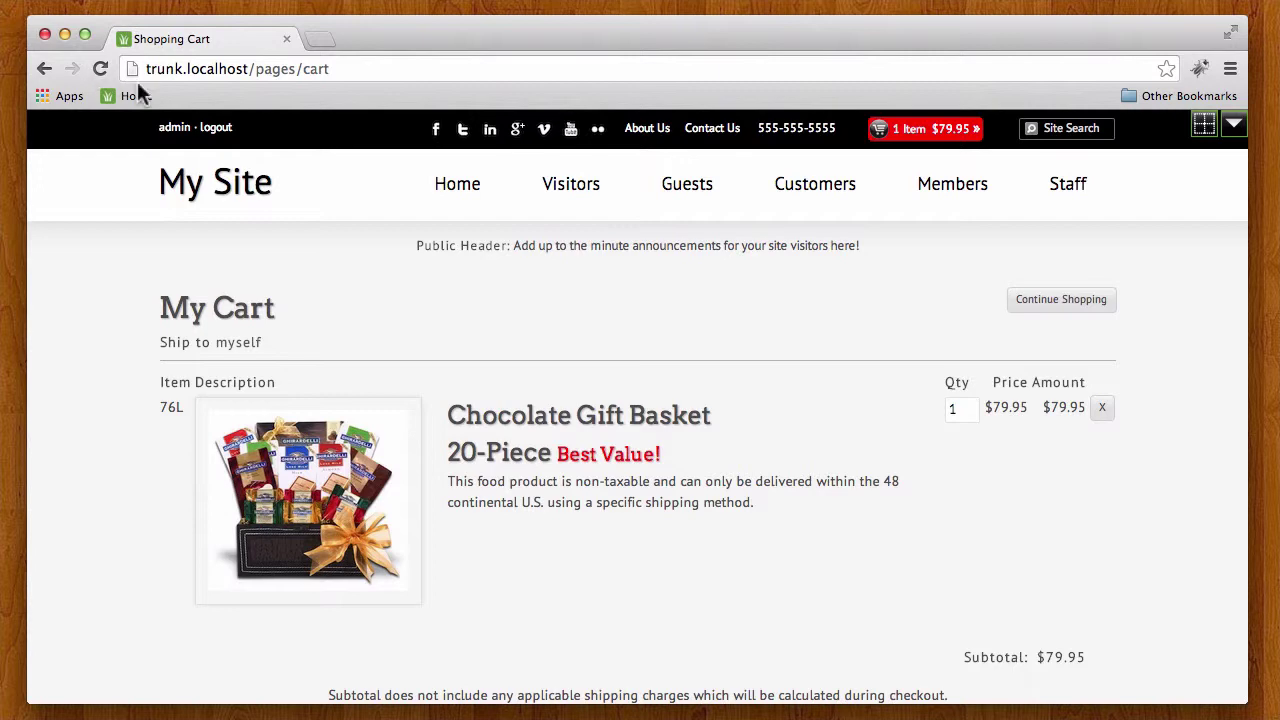
Proceed to checkout with the Chocolate Gift Basket in the cart
scroll(643, 330, "down", 3)
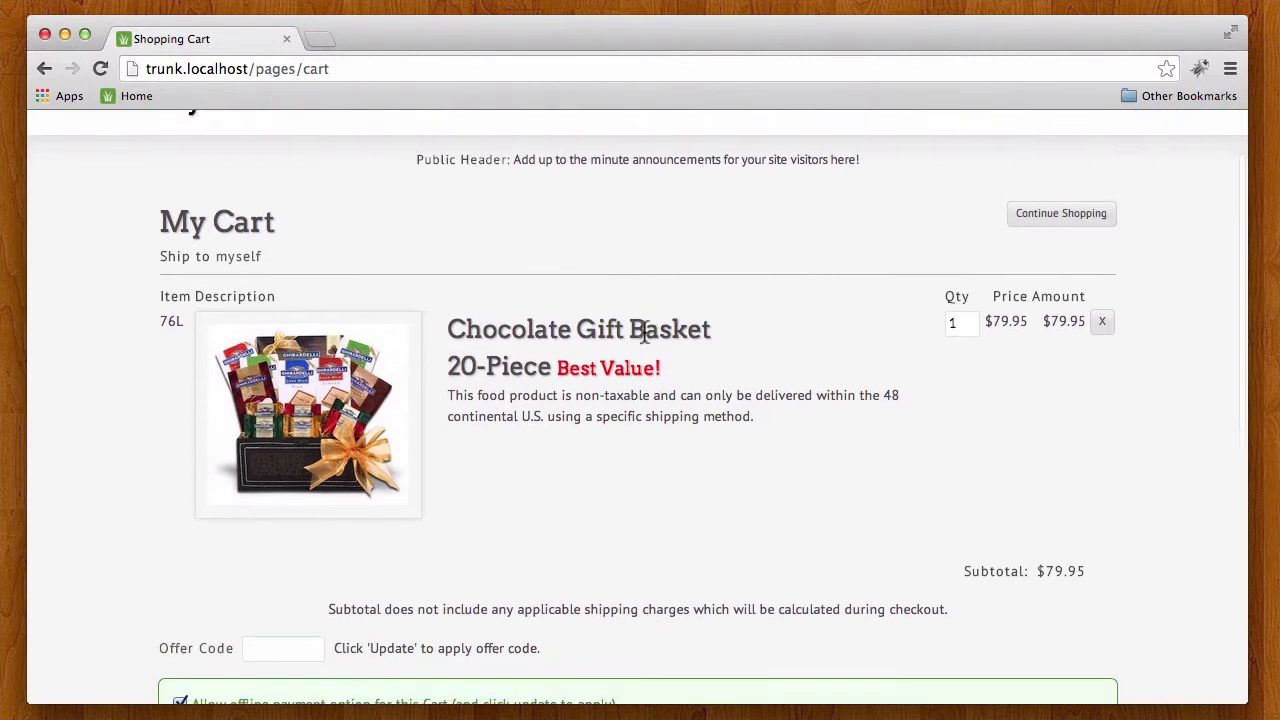
scroll(643, 329, "down", 10)
left_click(1064, 394)
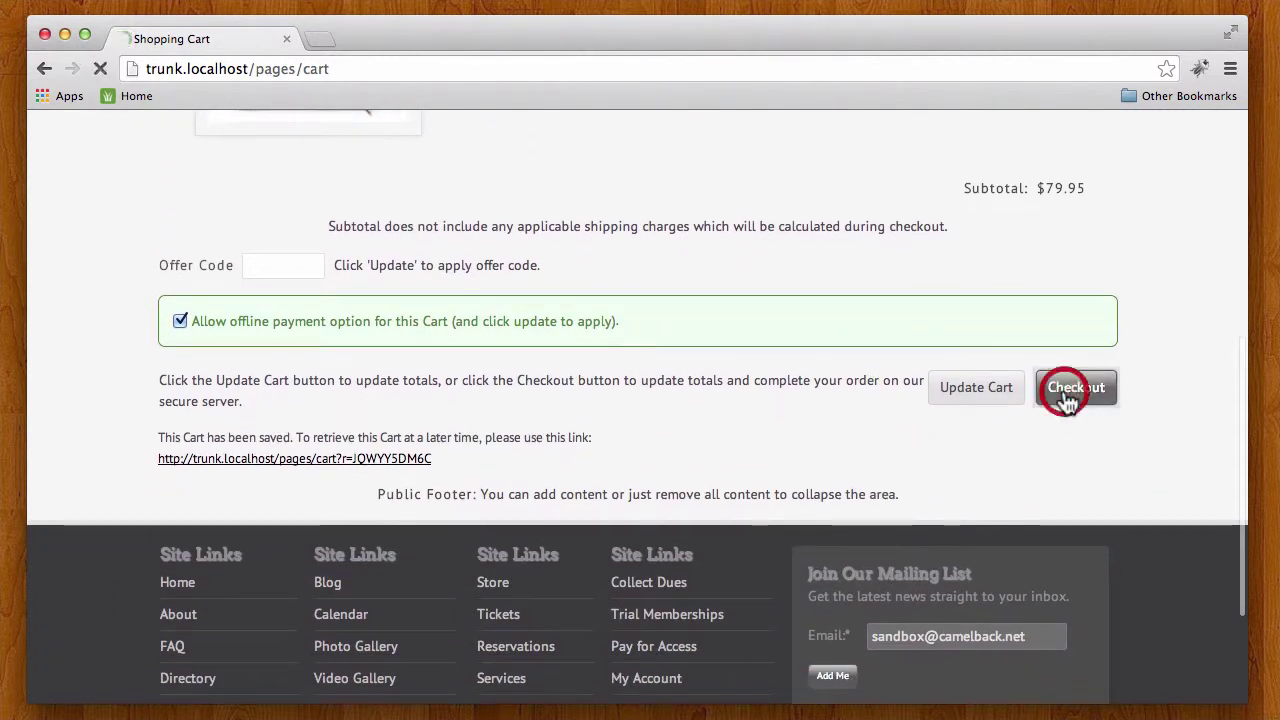
Review the recipient's shipping address, the special delivery instructions and the arrival date options on the Shipping & Arrival page
scroll(846, 467, "down", 1)
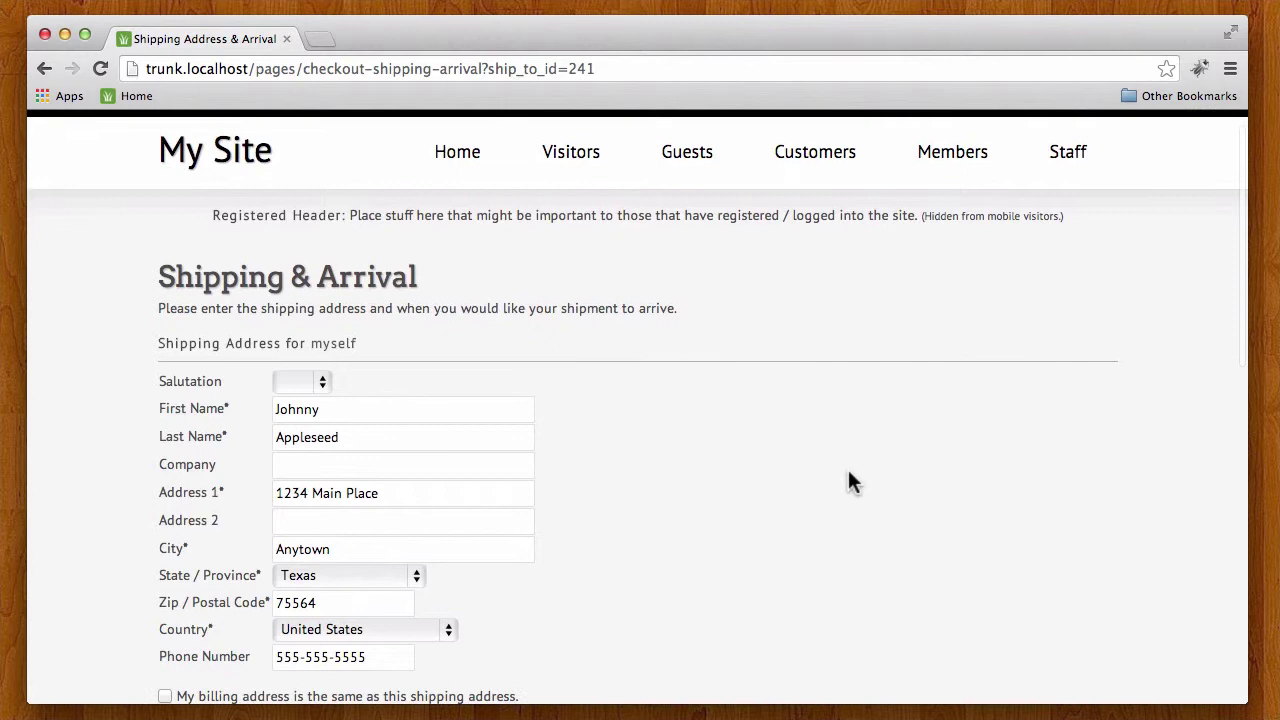
scroll(848, 474, "down", 4)
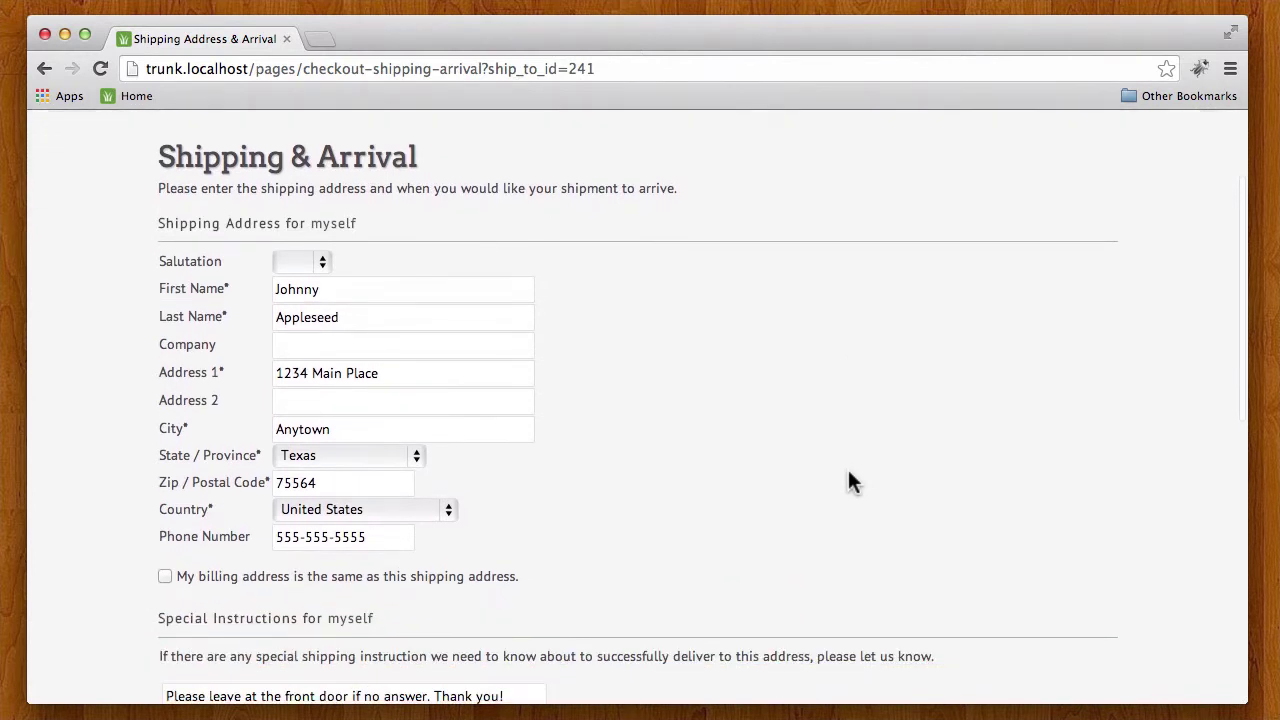
scroll(848, 473, "down", 2)
scroll(848, 473, "down", 1)
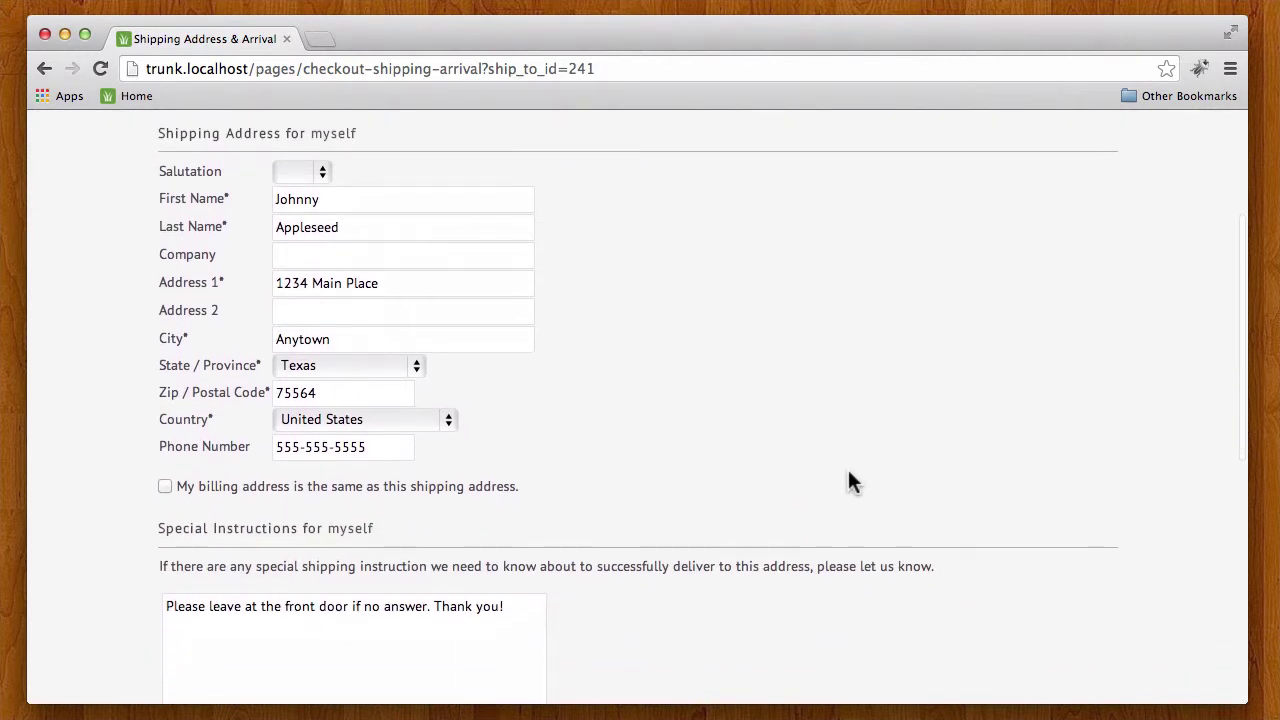
scroll(848, 476, "down", 10)
scroll(848, 476, "up", 4)
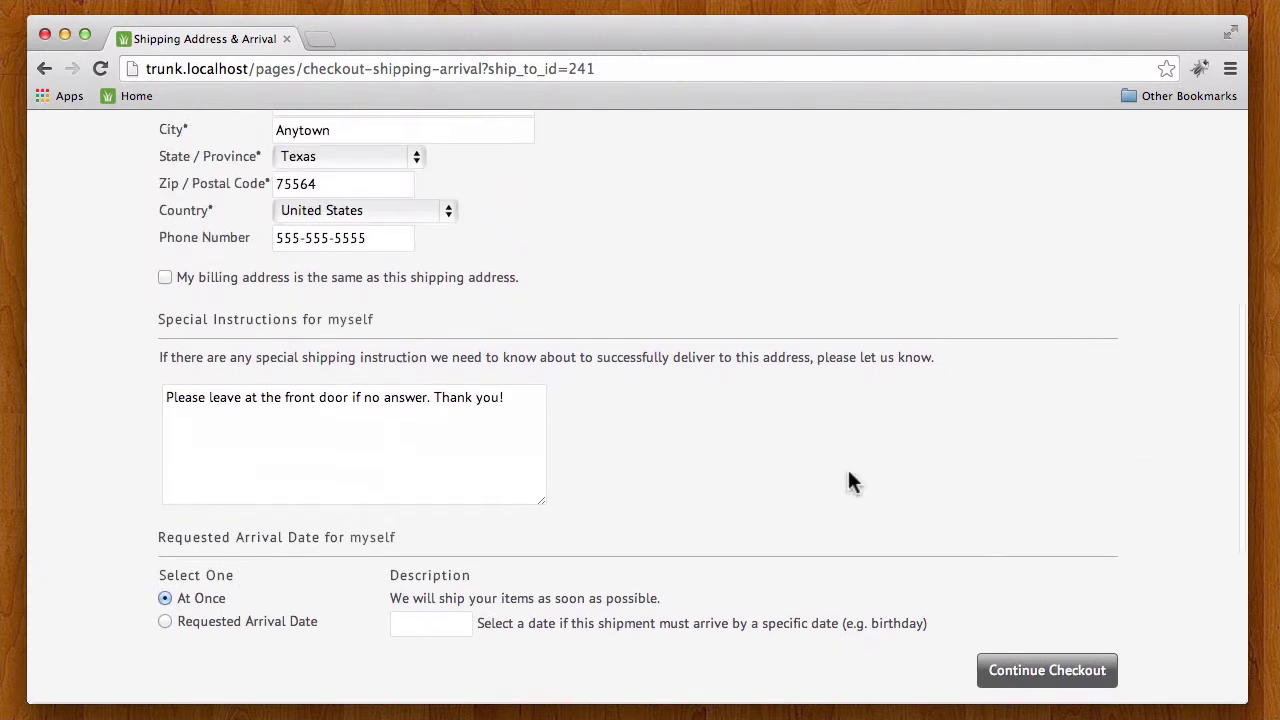
left_click(408, 433)
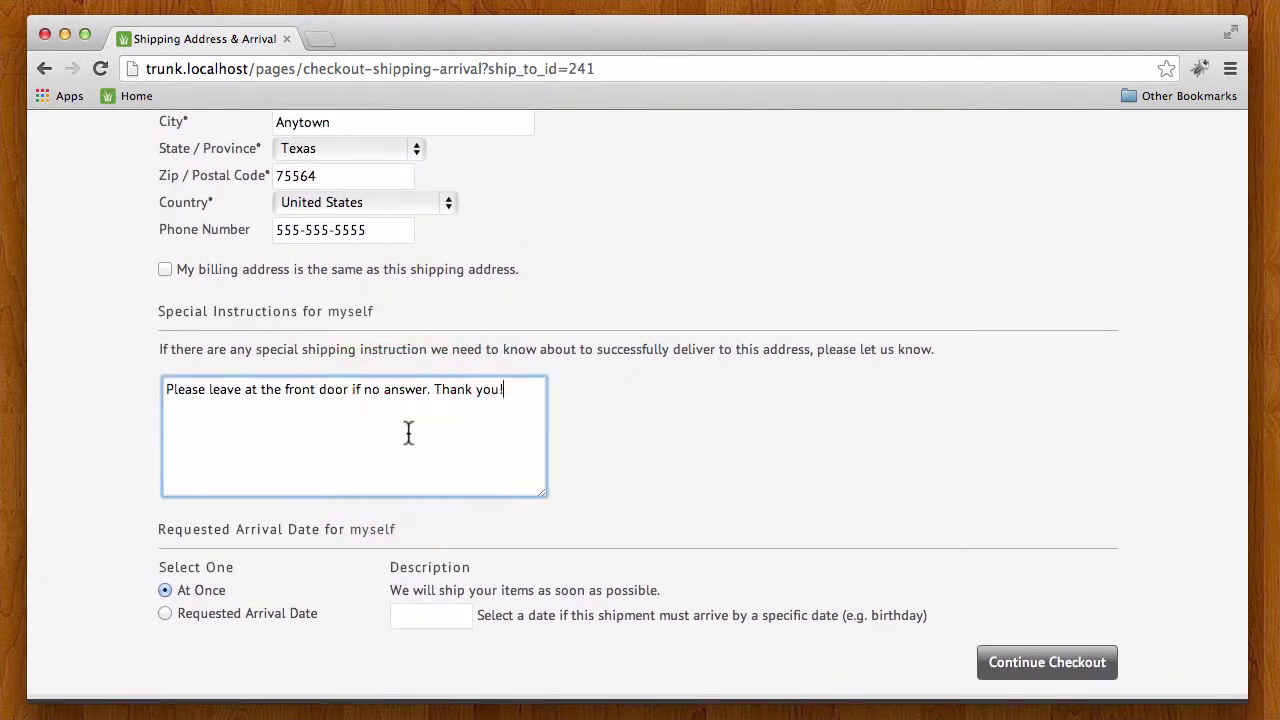
scroll(755, 446, "down", 3)
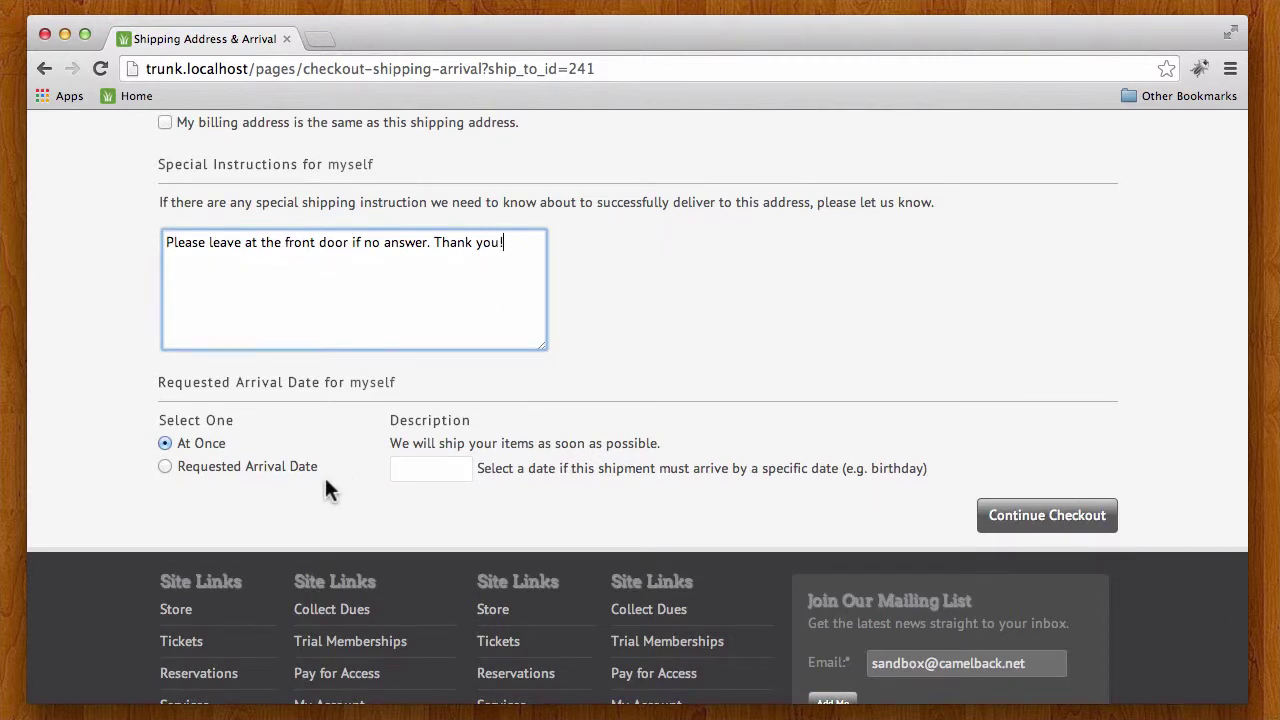
Request a specific arrival date of 4/14/2014 for the shipment and continue the checkout
left_click(233, 470)
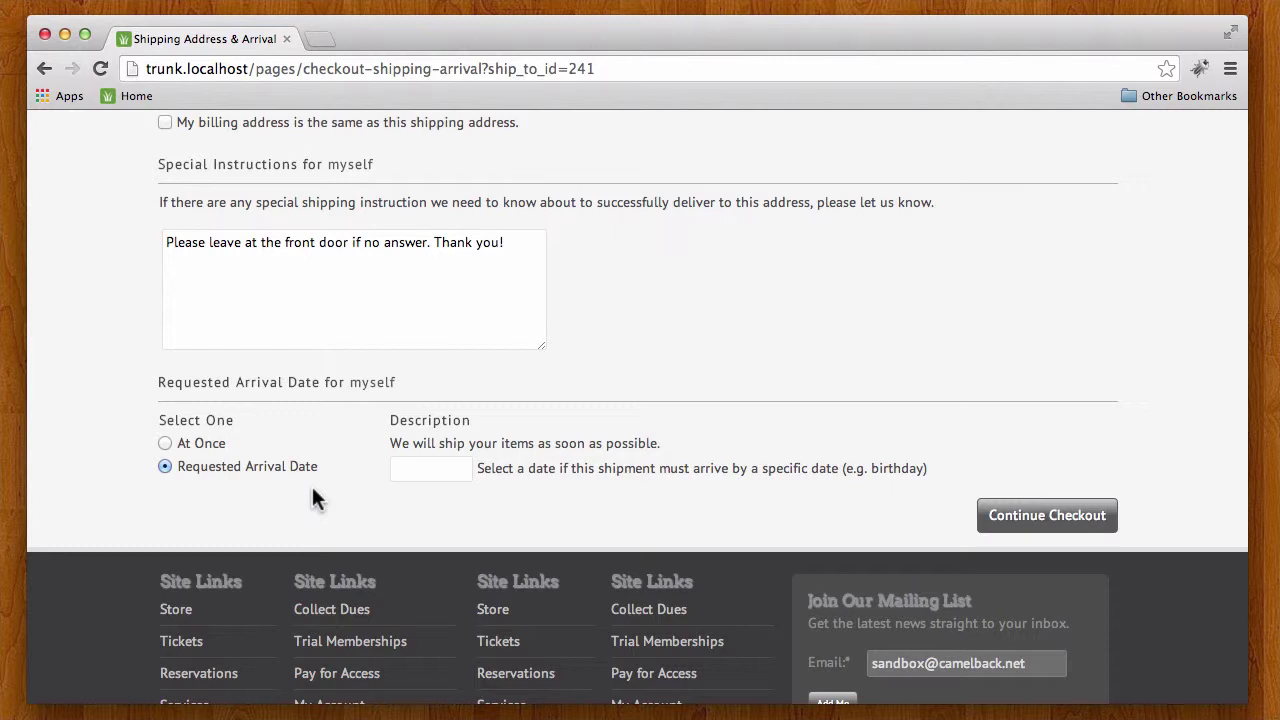
left_click(418, 468)
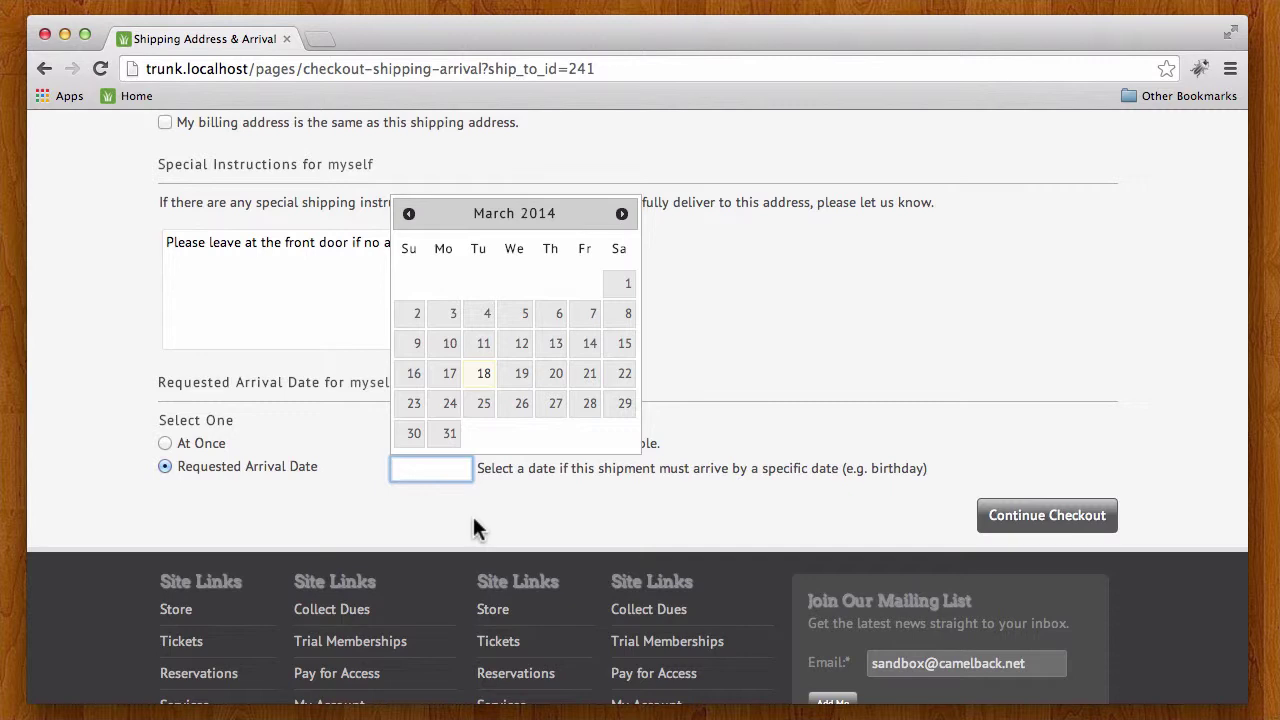
left_click(474, 522)
left_click(452, 470)
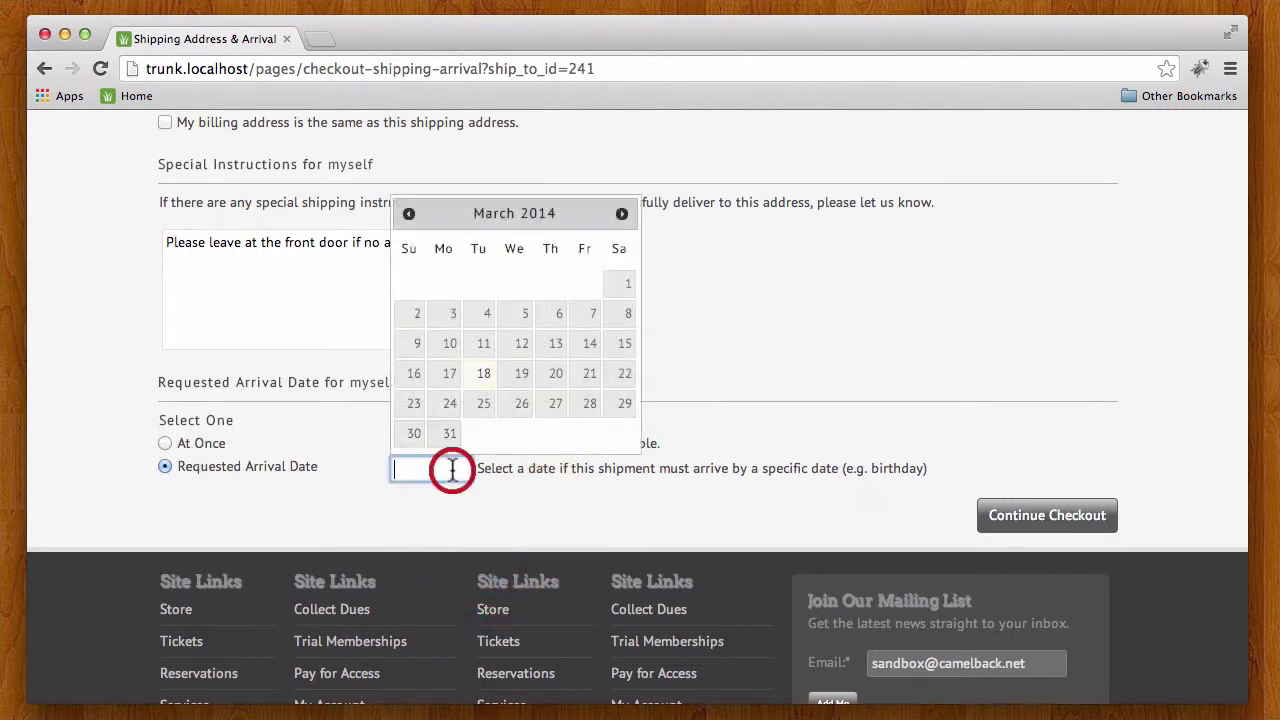
left_click(621, 213)
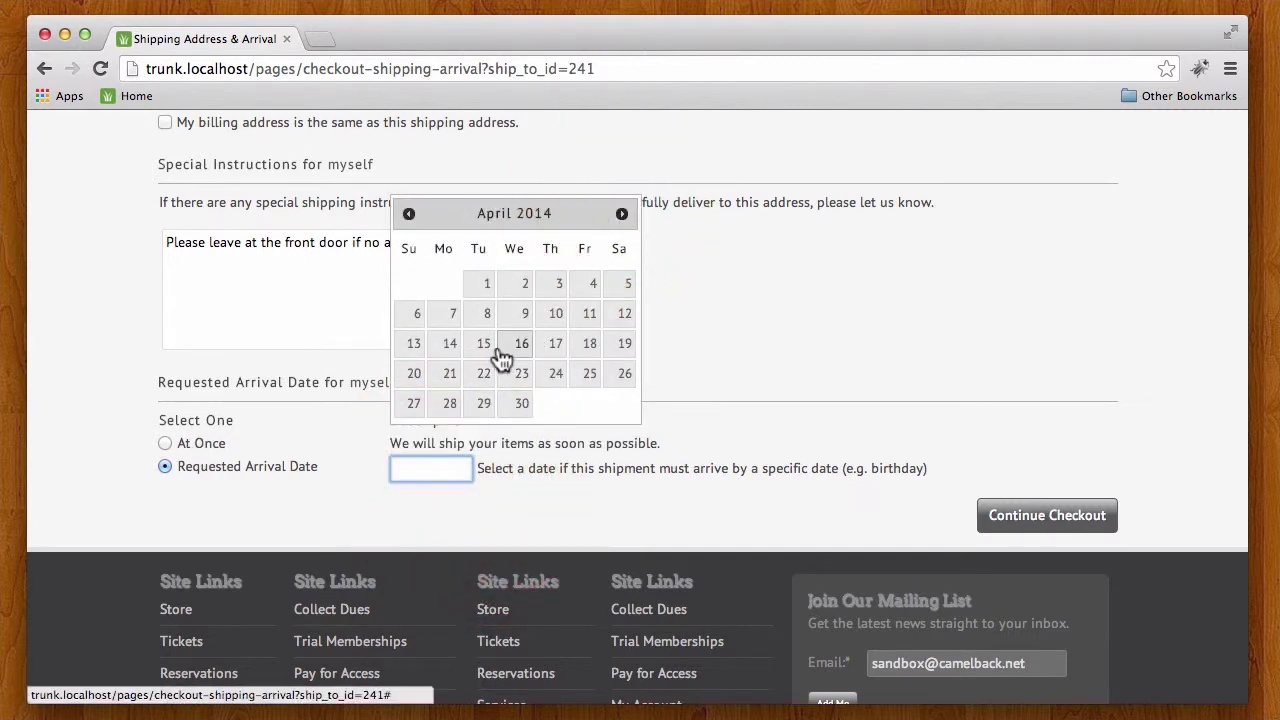
left_click(449, 348)
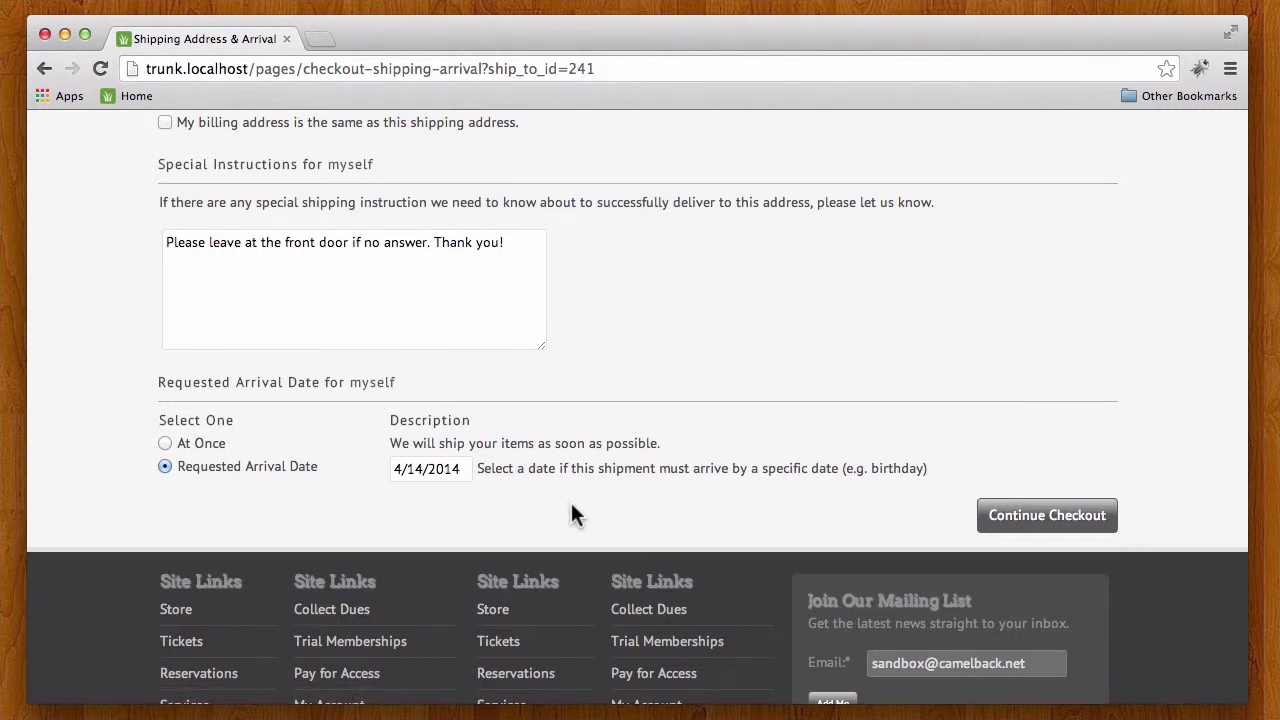
left_click(1052, 518)
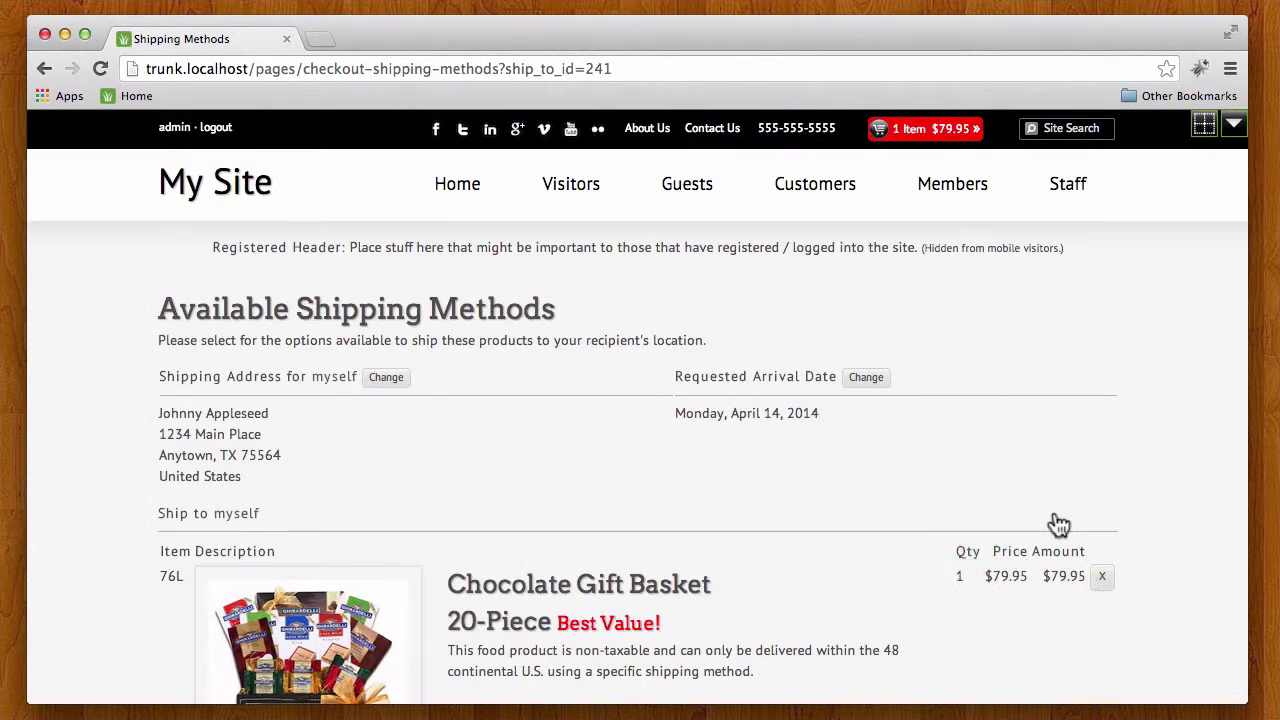
Check the shipping address and requested arrival date, choose UPS 5-Day Ground as the shipping method and continue the checkout
scroll(584, 478, "down", 2)
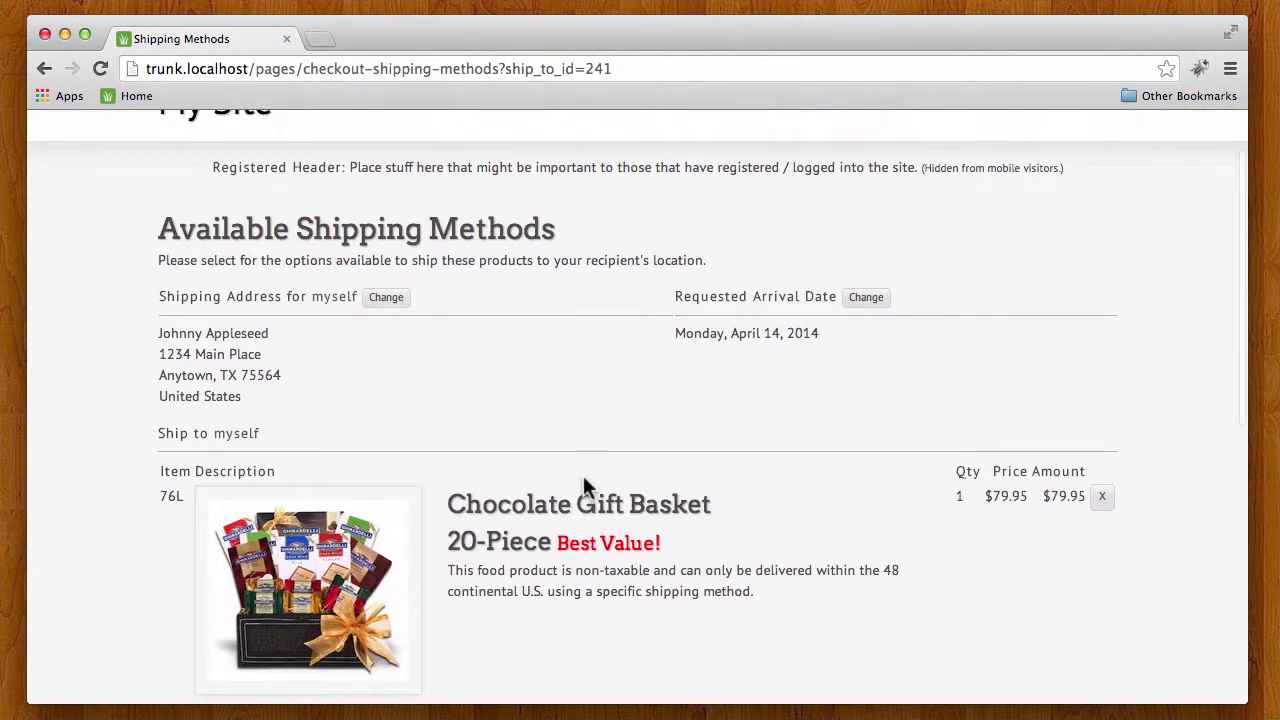
scroll(583, 475, "down", 1)
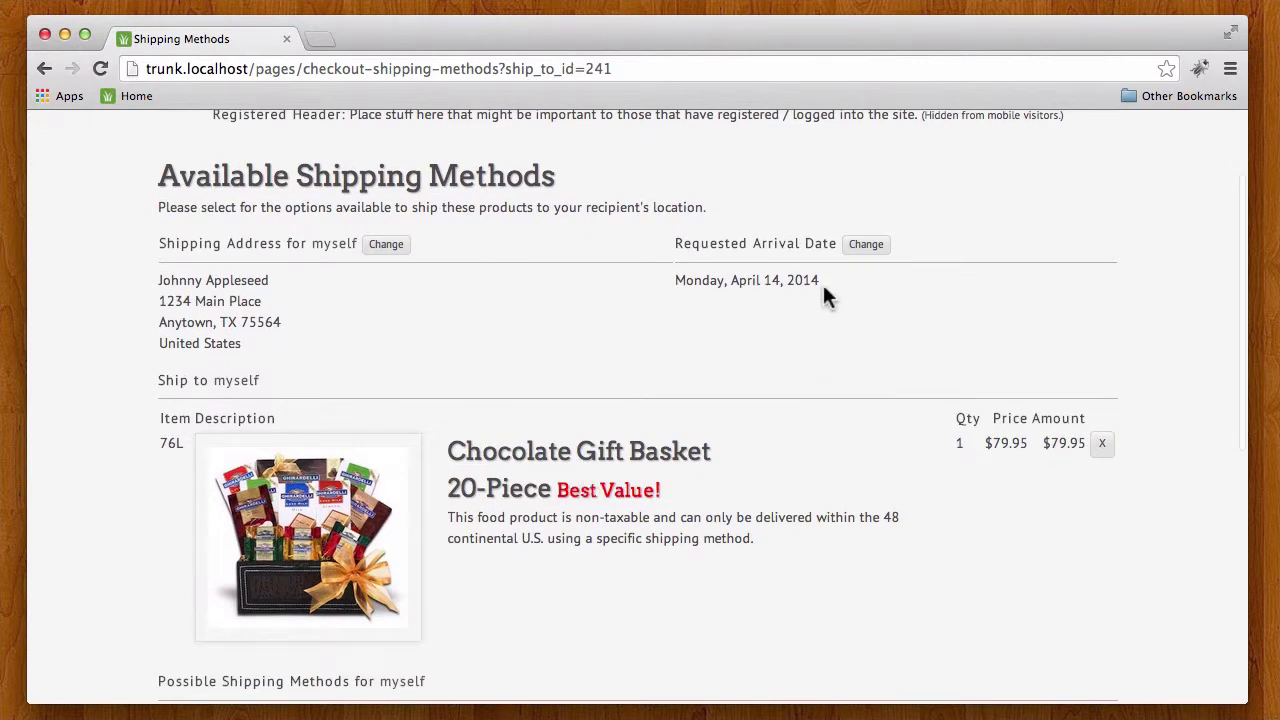
left_click_drag(823, 281, 676, 276)
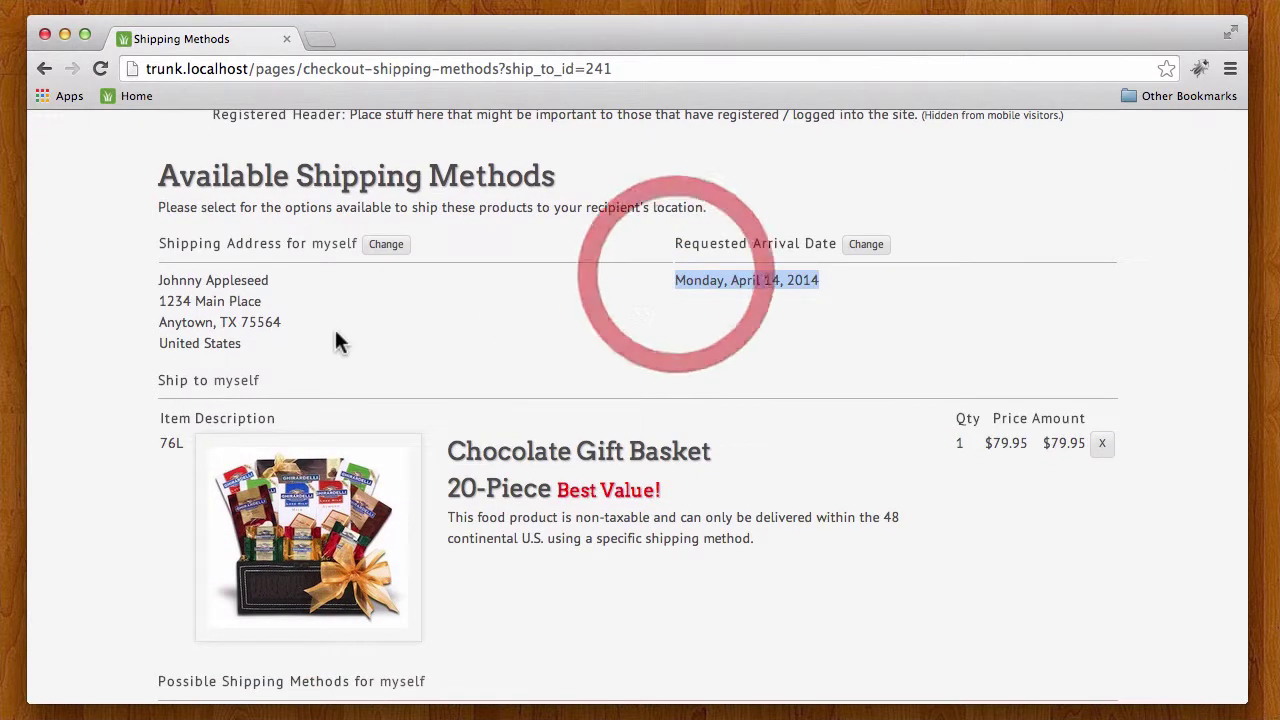
left_click_drag(231, 334, 160, 299)
scroll(440, 360, "down", 5)
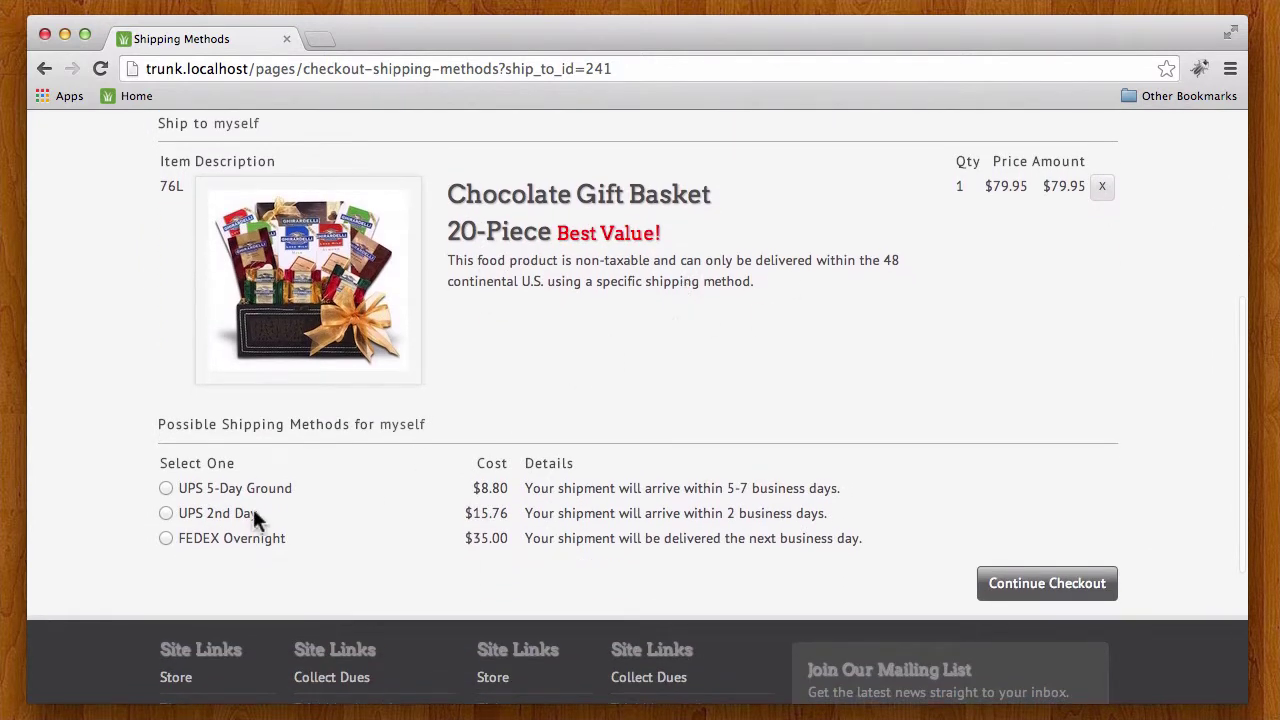
left_click(123, 459)
left_click(166, 488)
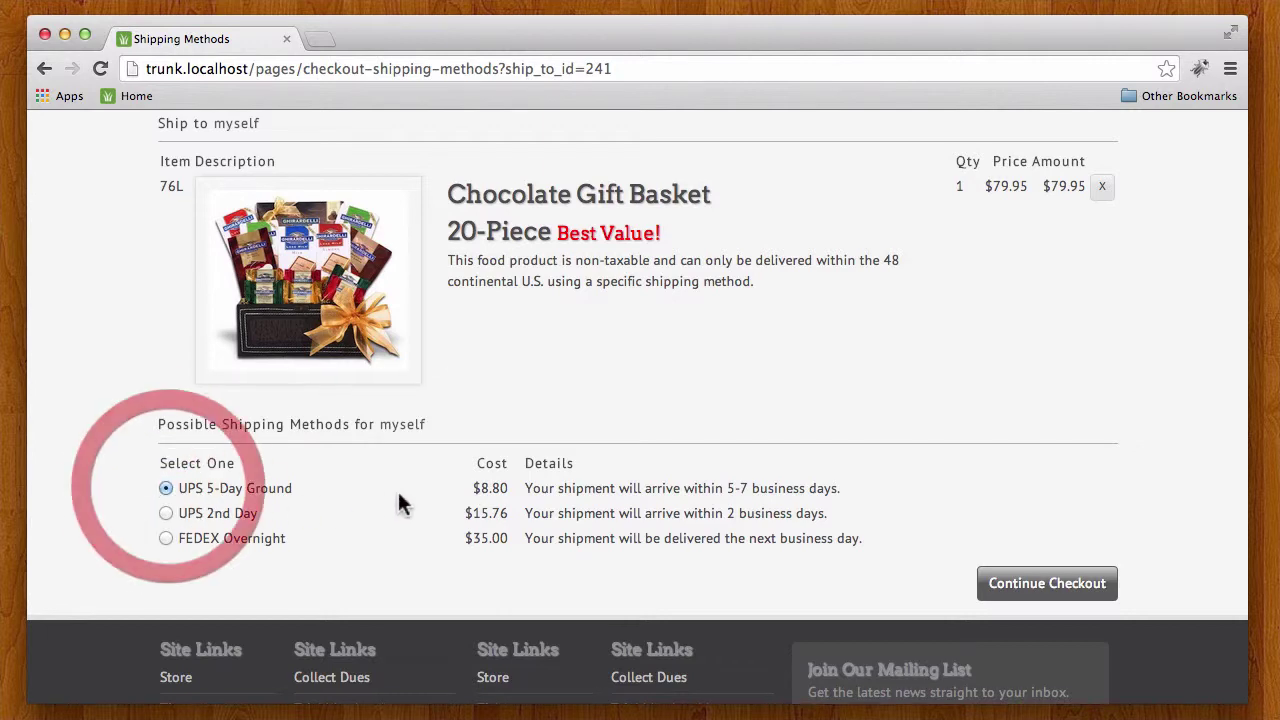
left_click(1030, 588)
Accept the prefilled billing information and continue to the order payment and preview page
scroll(729, 571, "down", 1)
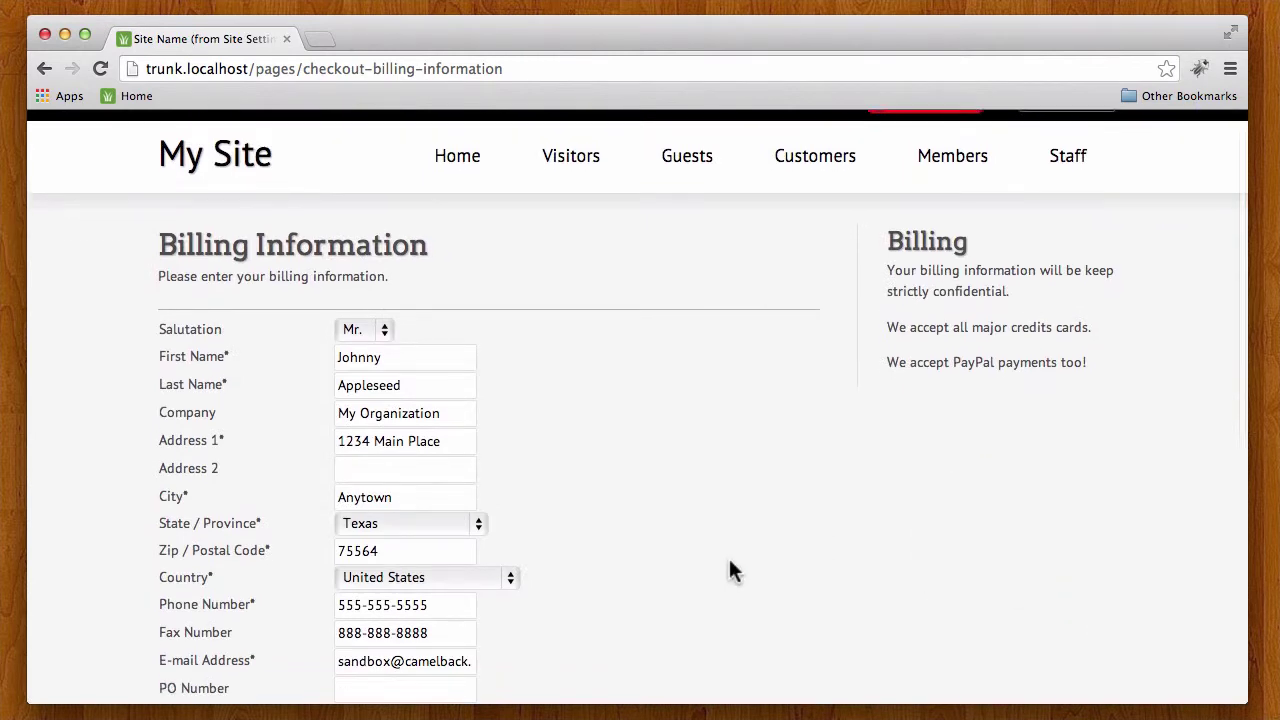
scroll(729, 563, "down", 5)
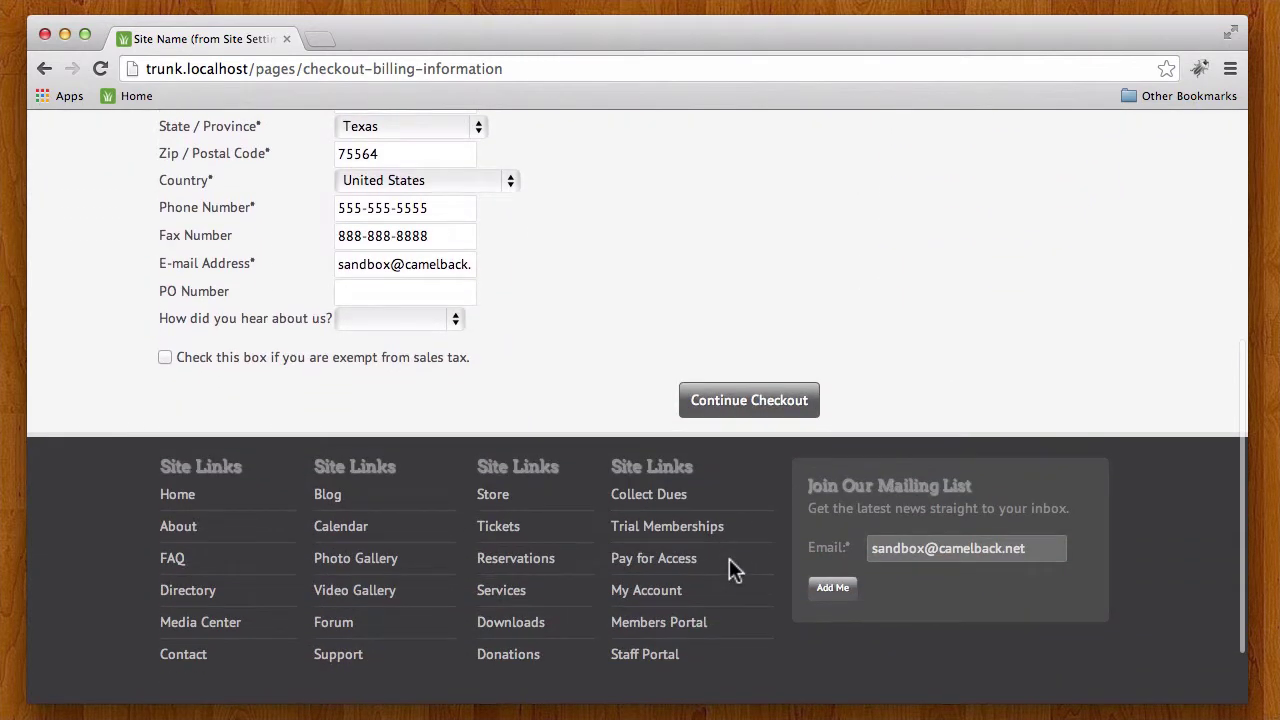
left_click(740, 405)
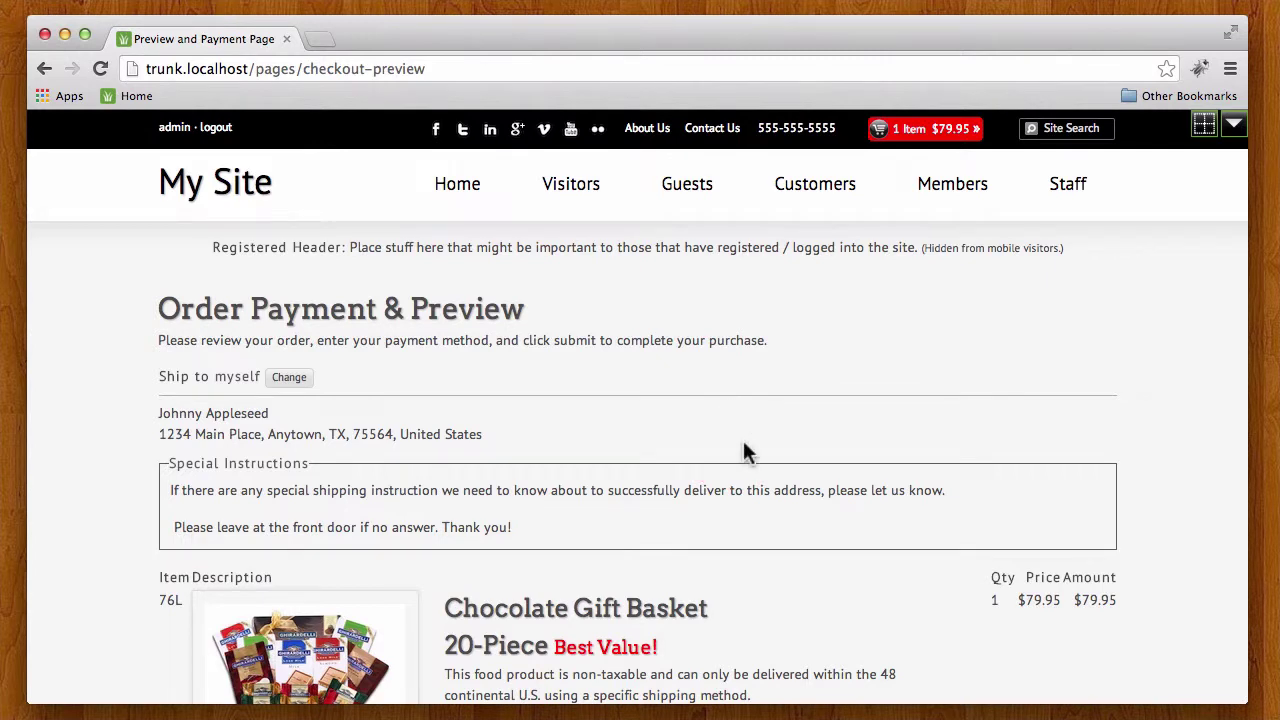
Review the order preview, select Offline Payment, agree to the terms and conditions and submit the purchase
scroll(743, 440, "down", 2)
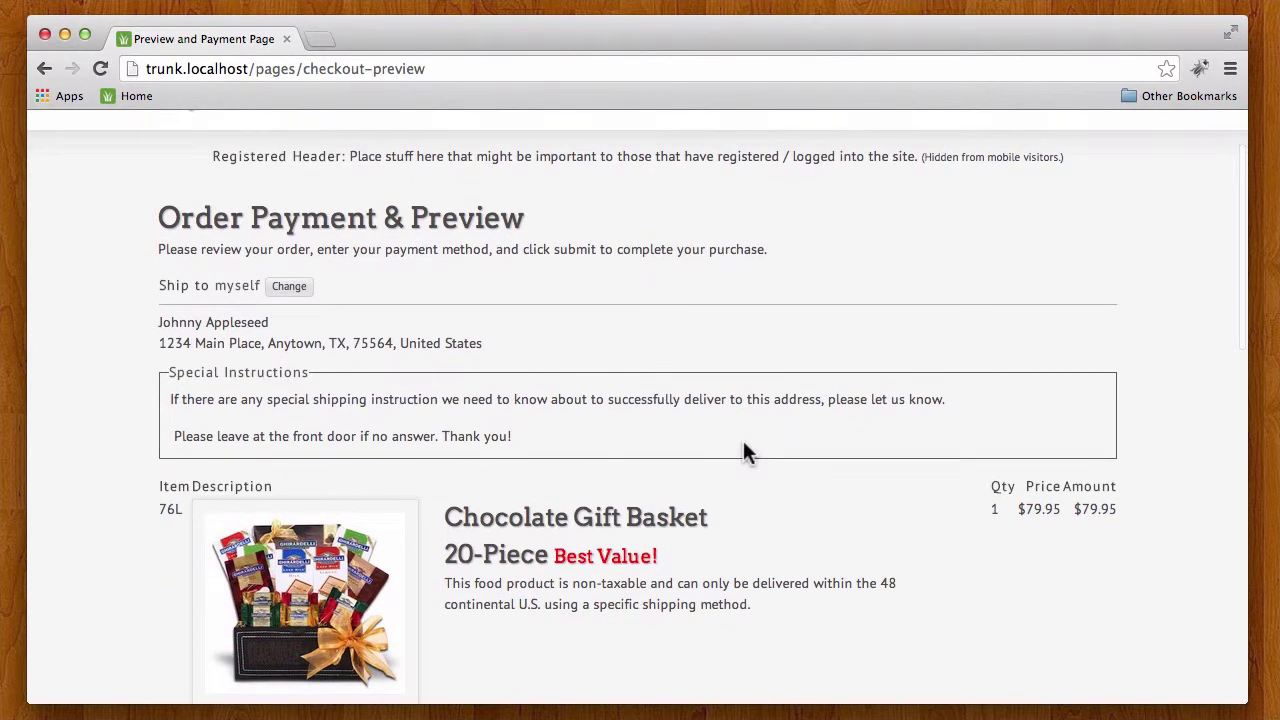
scroll(743, 453, "down", 4)
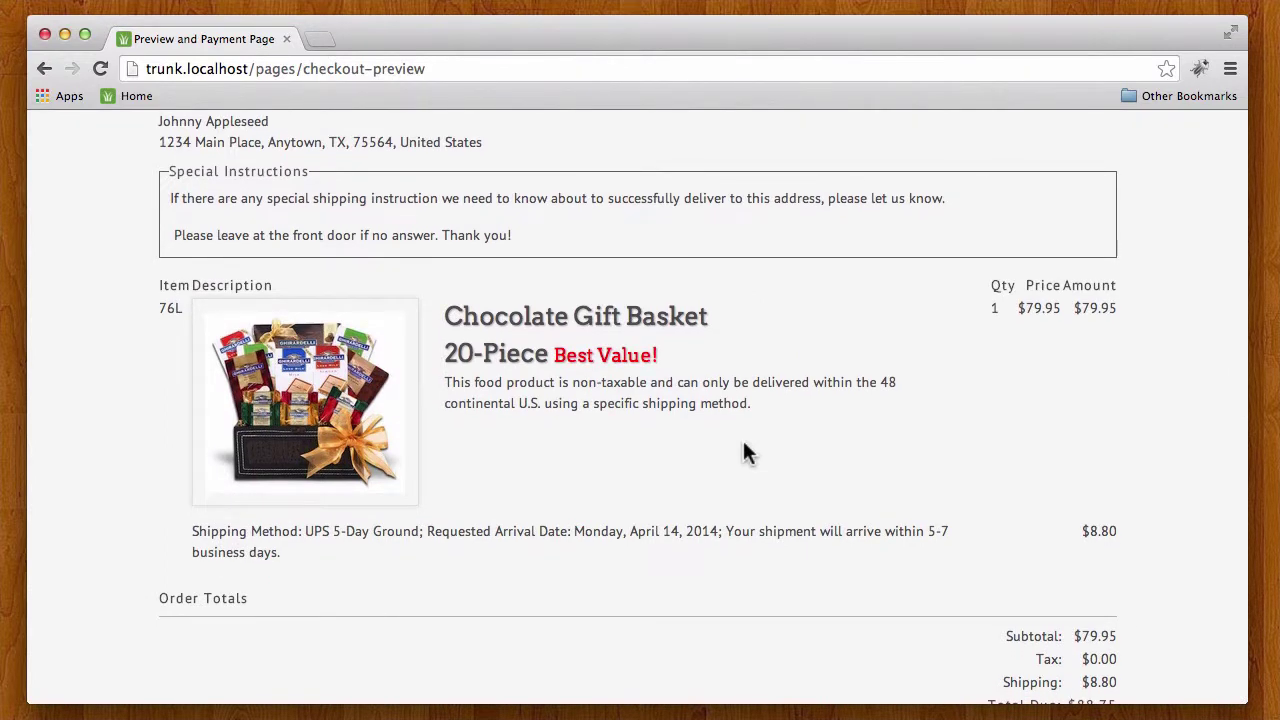
scroll(743, 443, "up", 2)
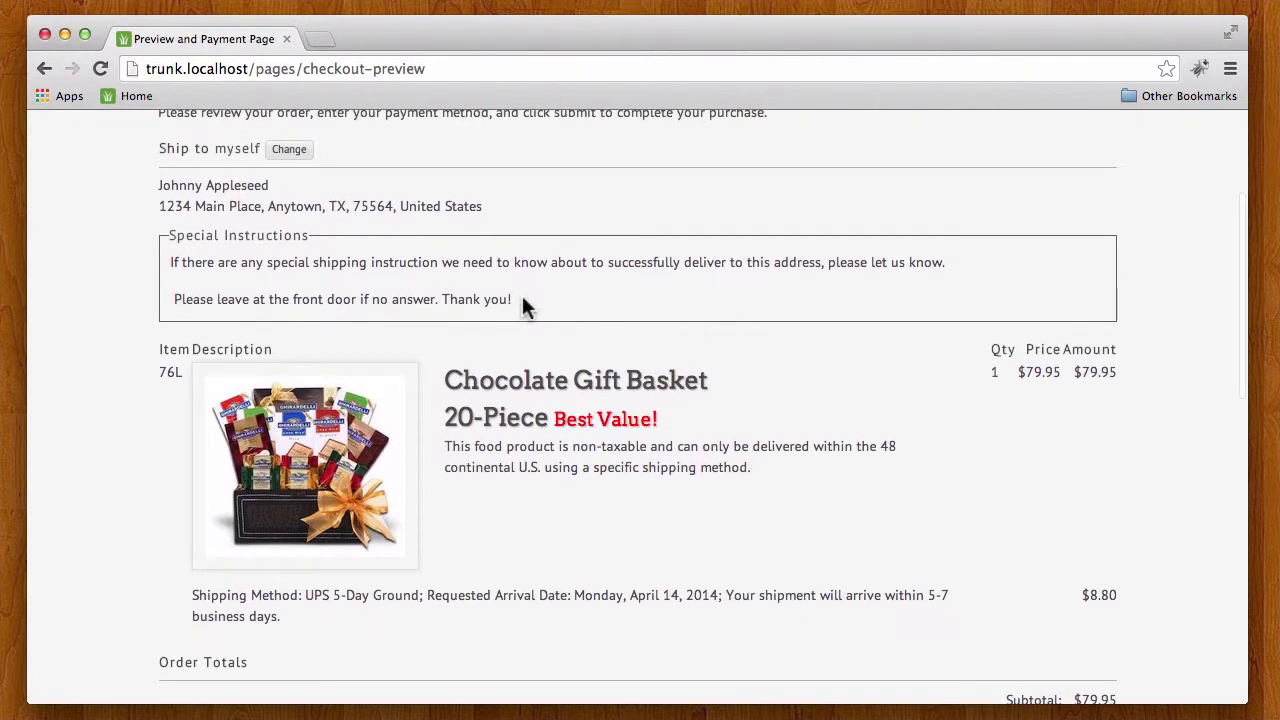
left_click_drag(518, 300, 170, 258)
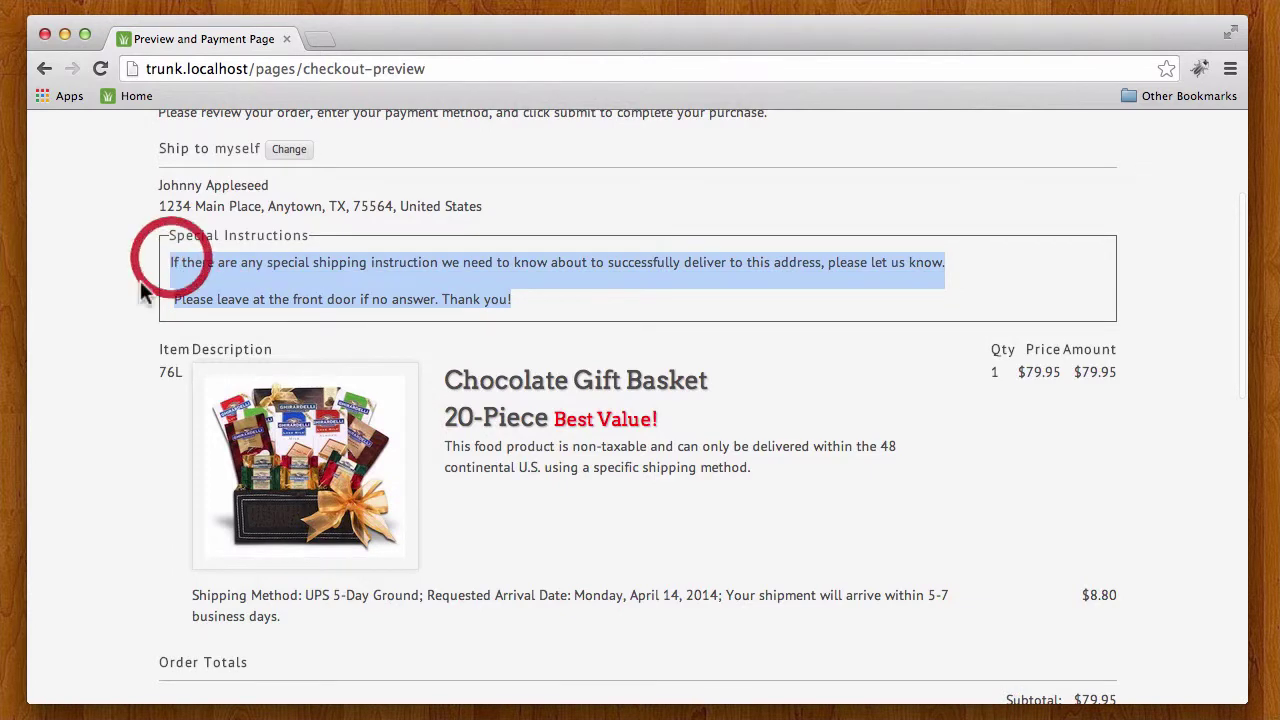
left_click(94, 360)
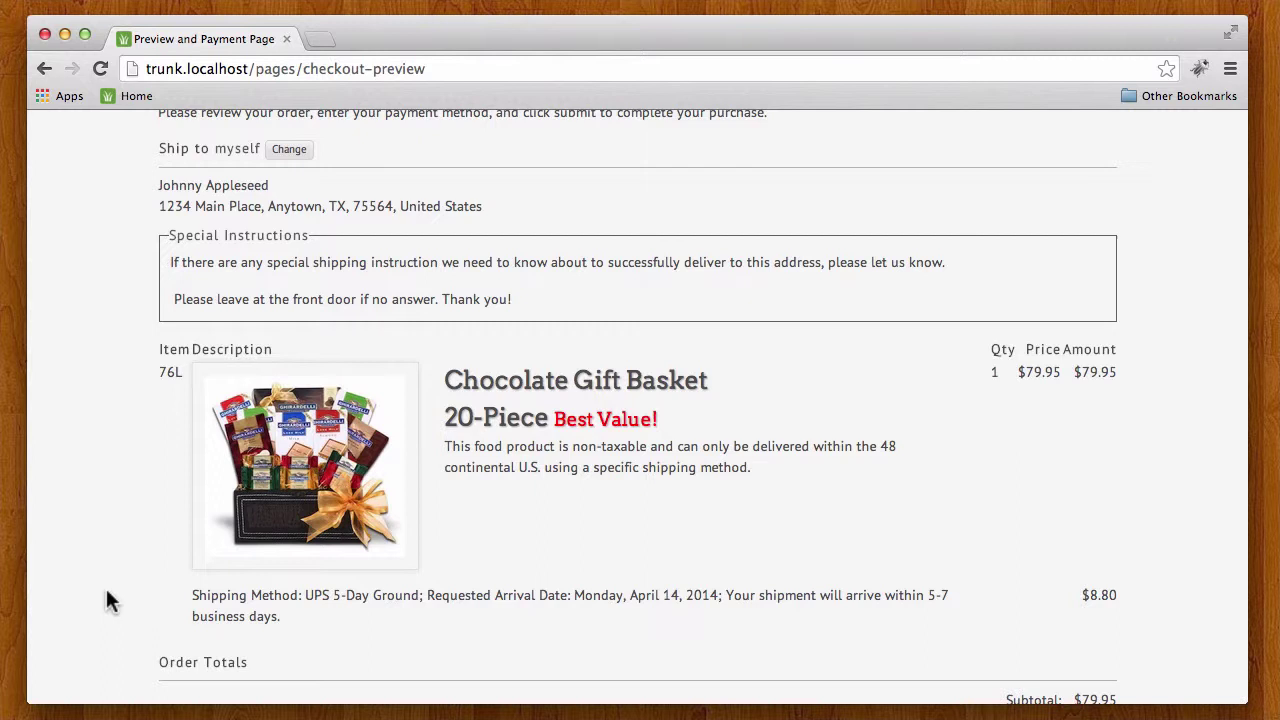
scroll(106, 592, "down", 4)
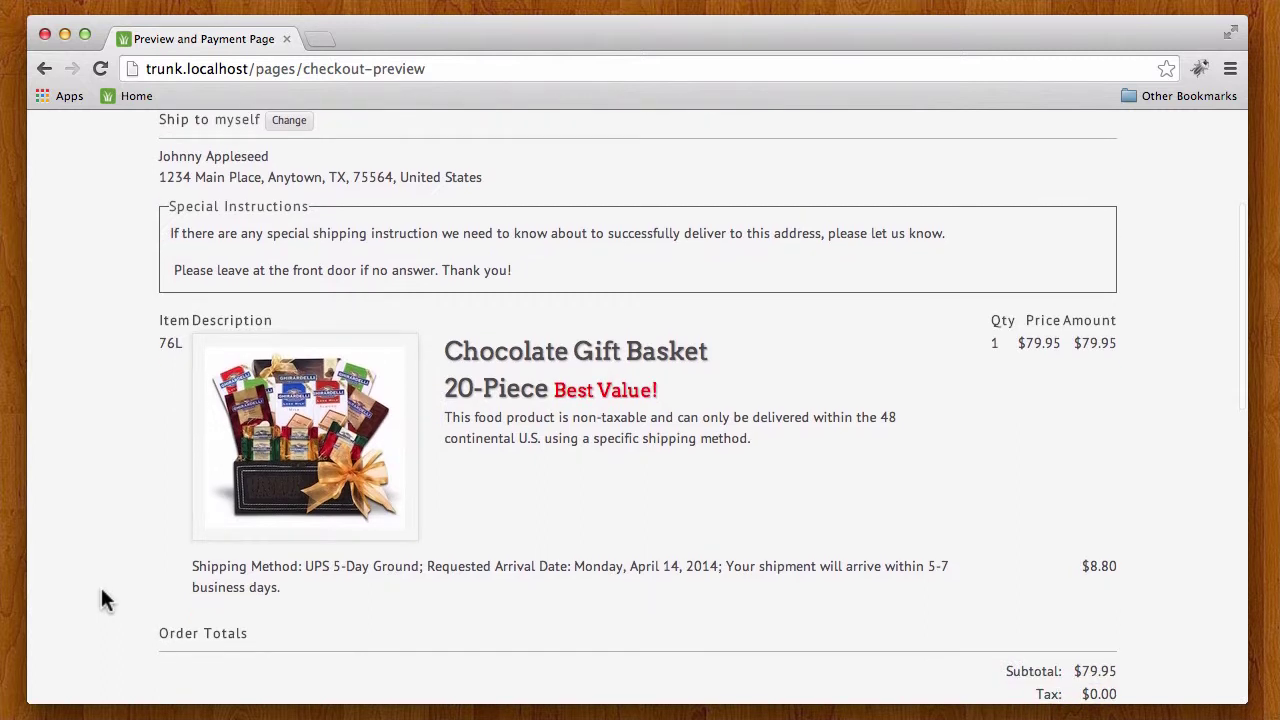
scroll(104, 598, "down", 5)
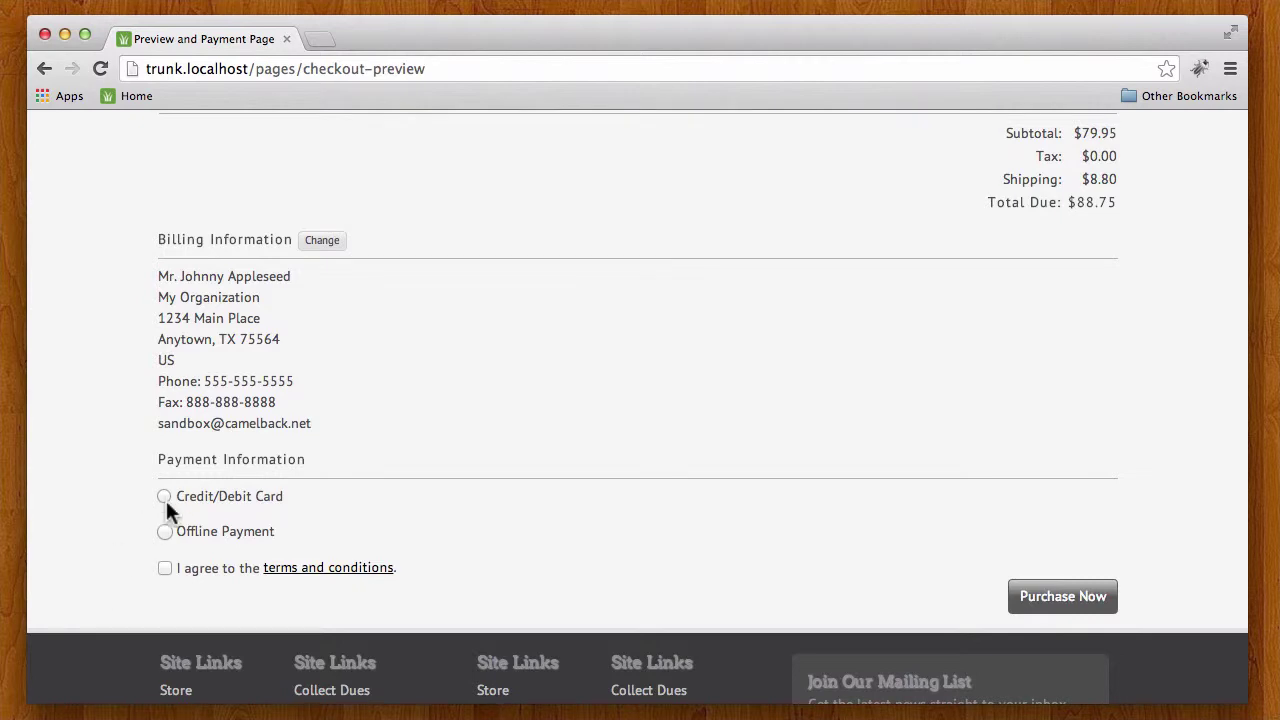
left_click(165, 531)
left_click(165, 567)
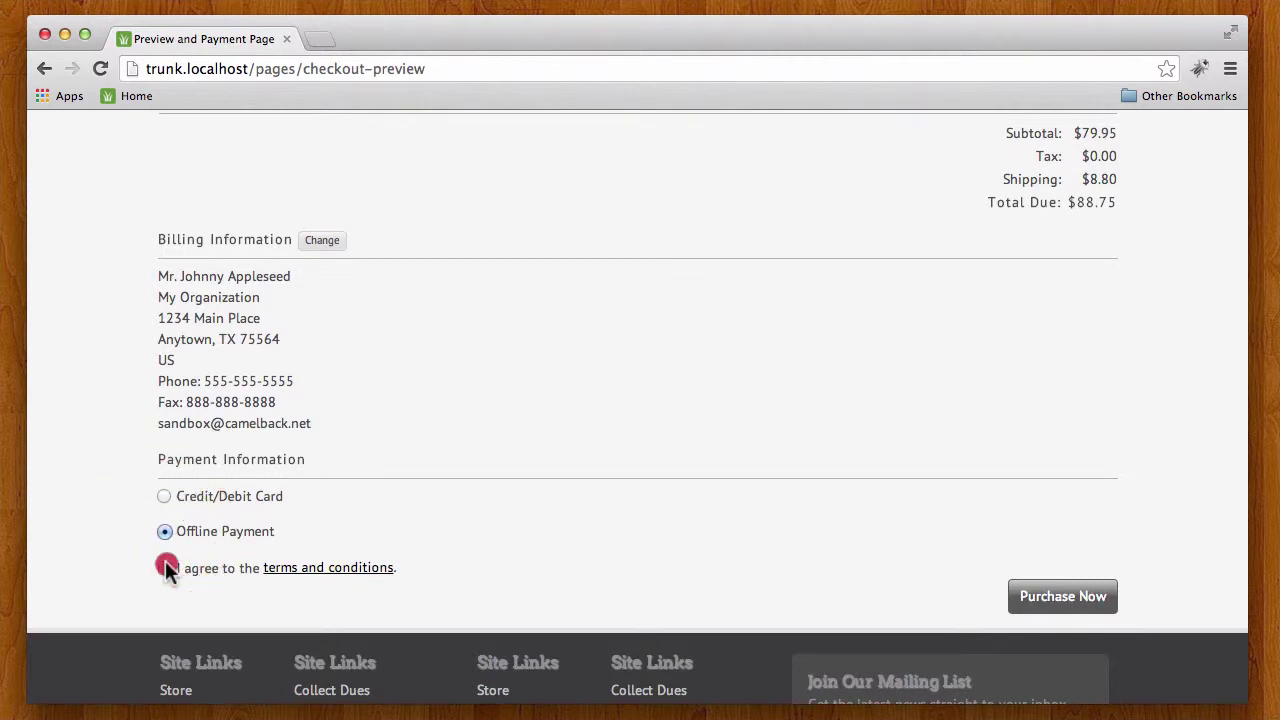
left_click(1086, 598)
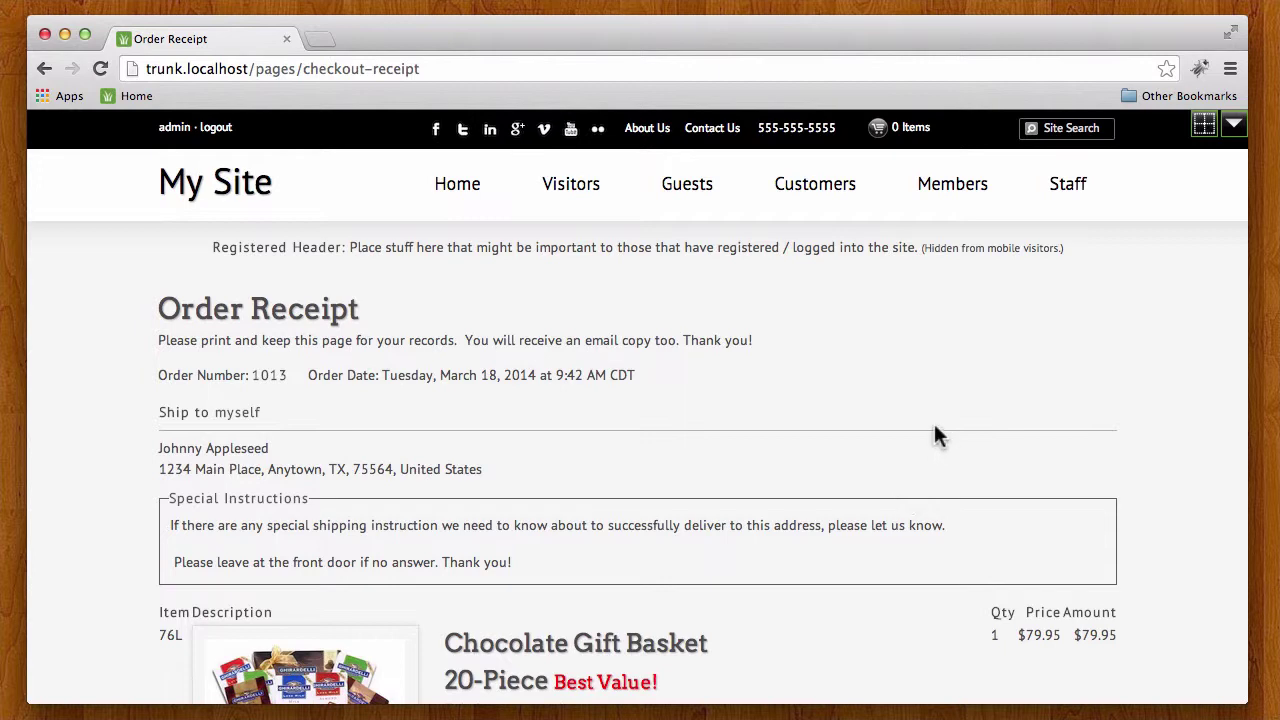
Show the site's admin toolbar on the receipt page and open the All Orders list under Commerce
left_click(1236, 128)
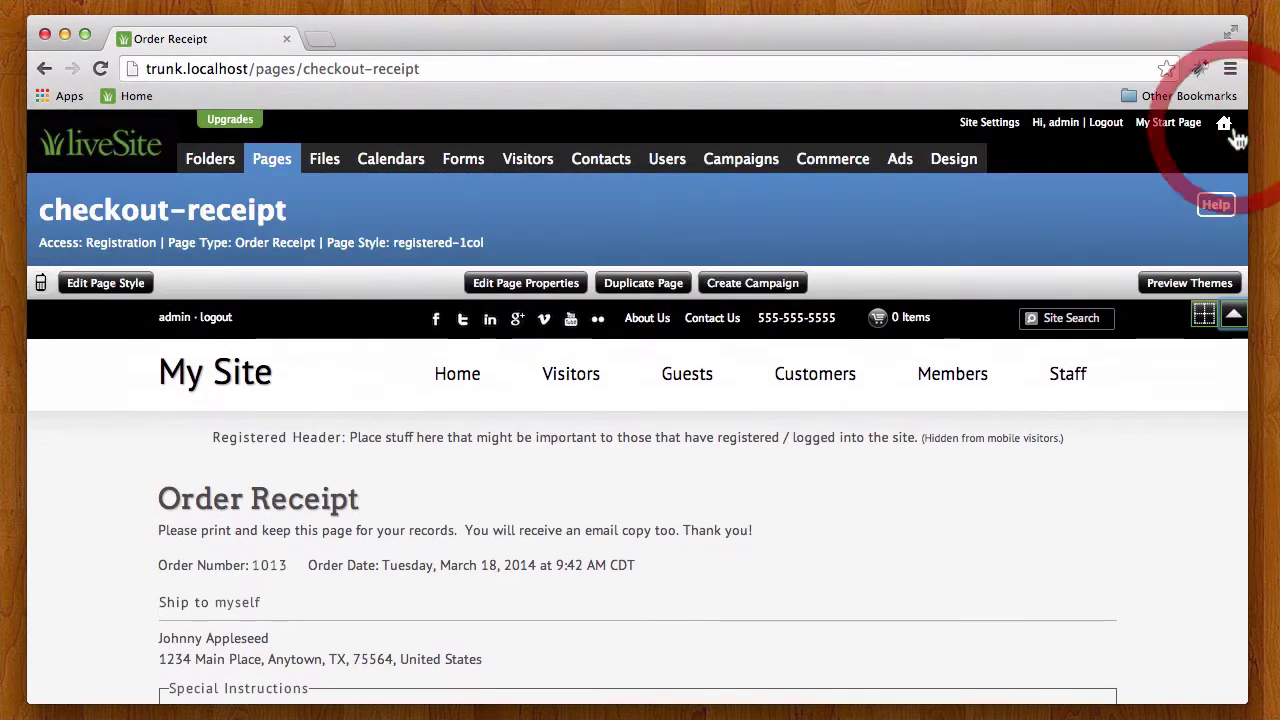
left_click(846, 163)
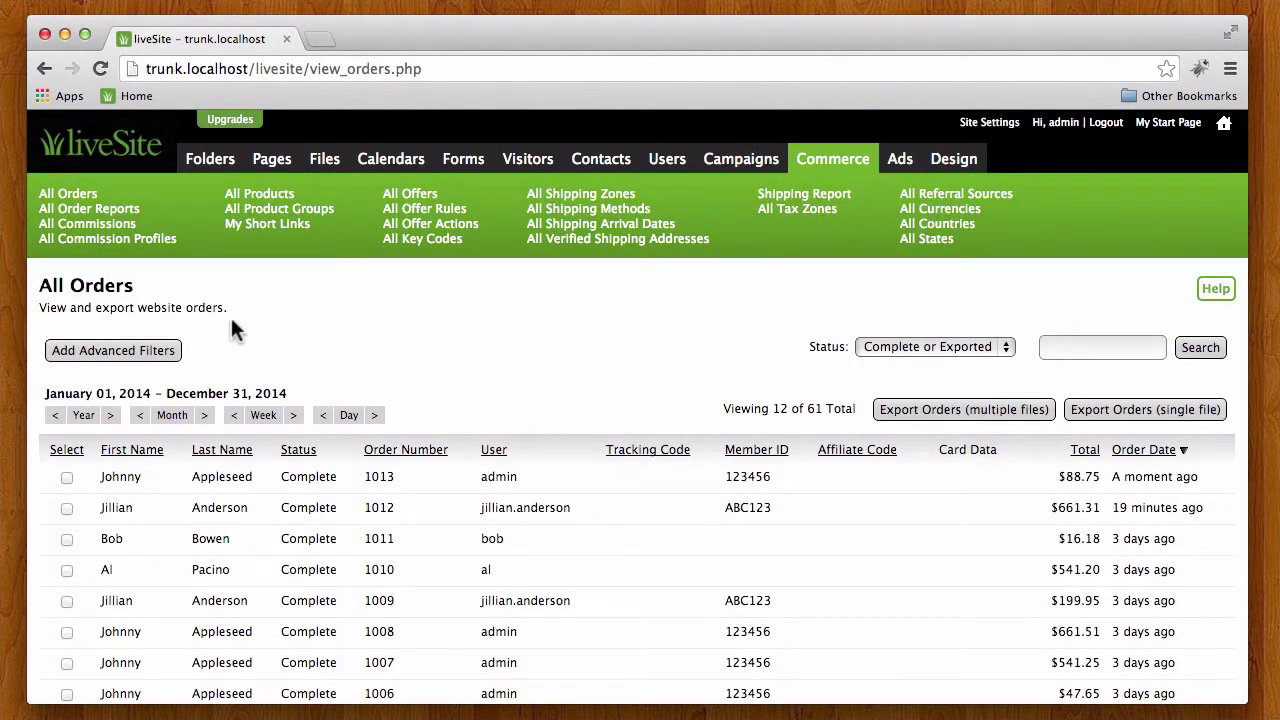
left_click_drag(132, 288, 25, 288)
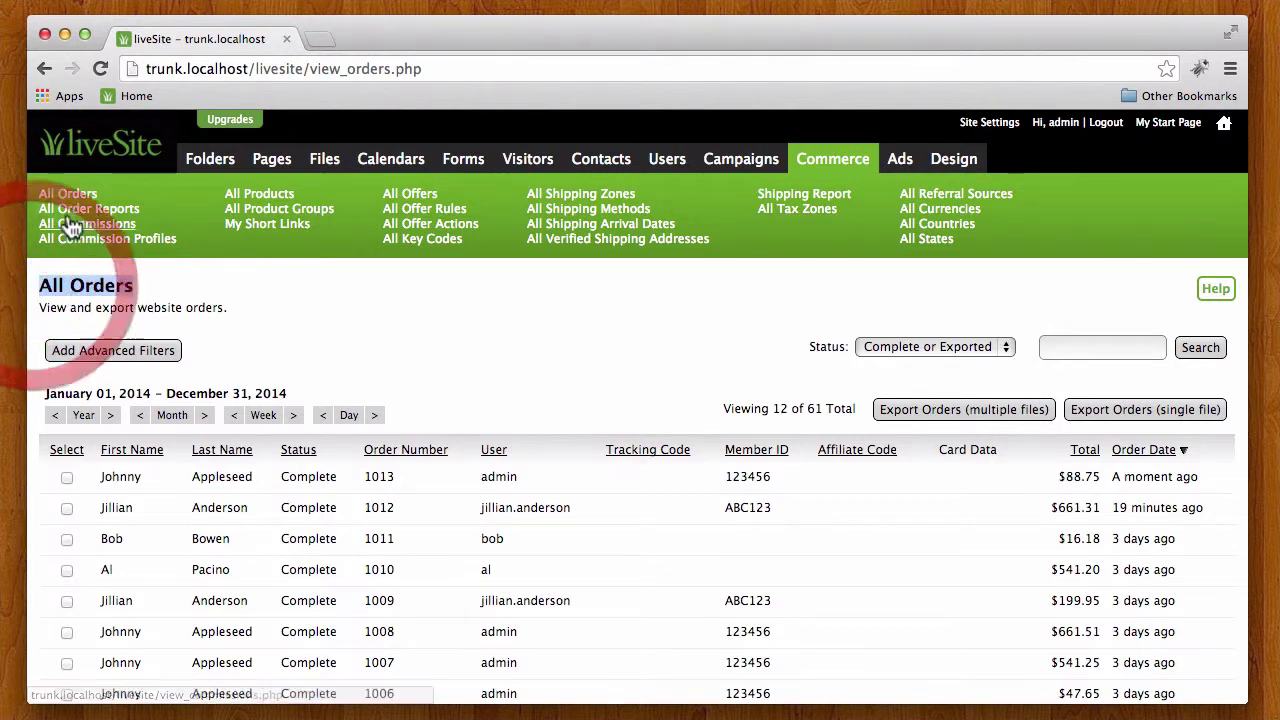
left_click(395, 325)
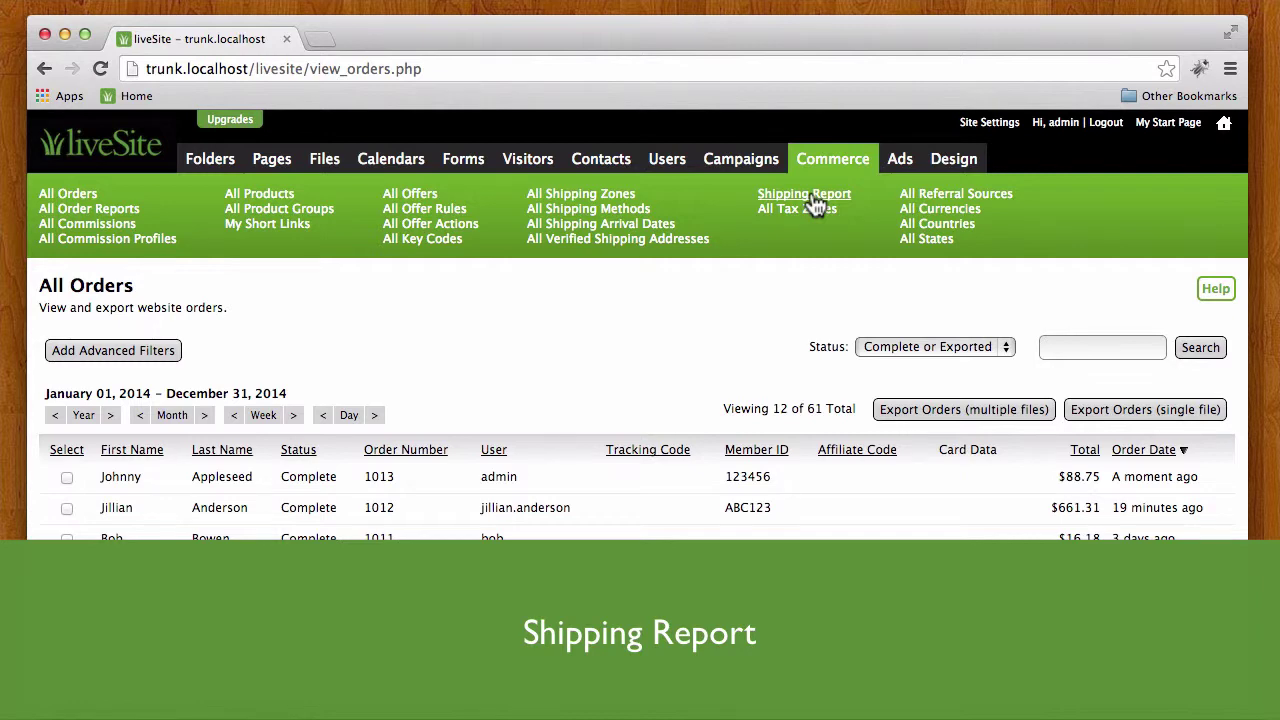
Open the orders due to ship on Tue Mar 18 from the Shipping Report, then remove and re-add the advanced filters
left_click(814, 200)
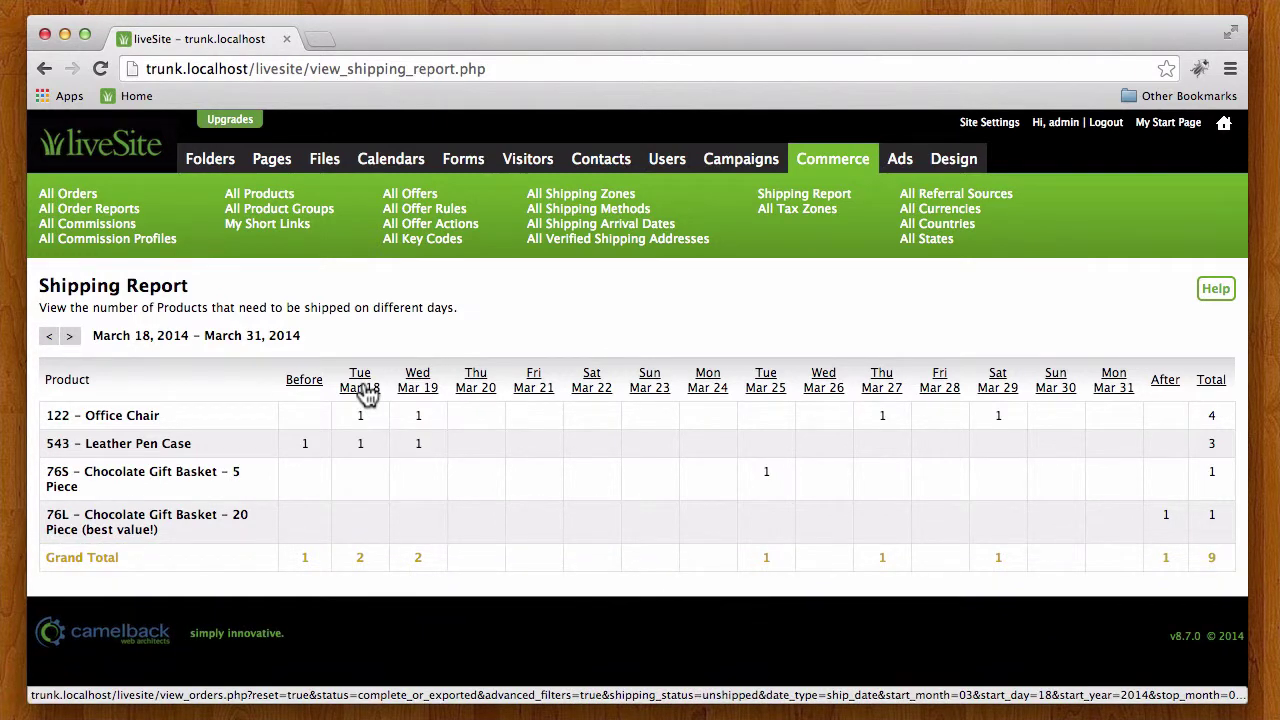
left_click(363, 397)
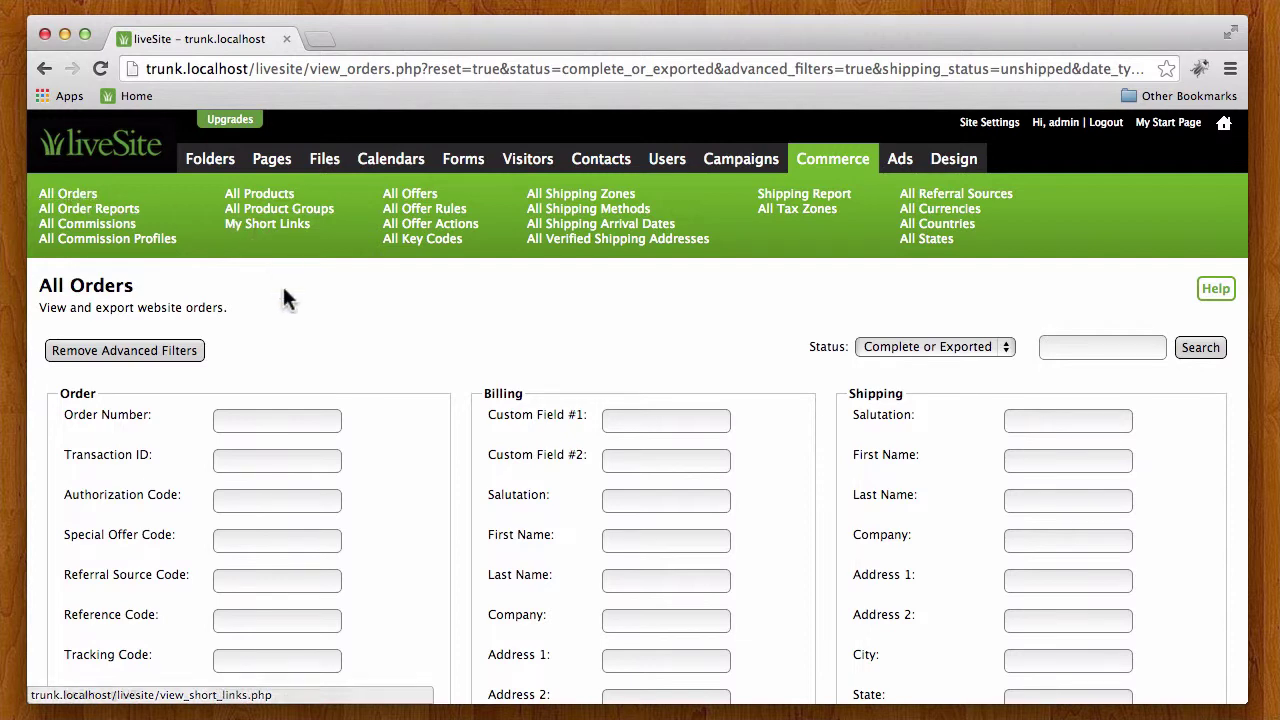
left_click(158, 356)
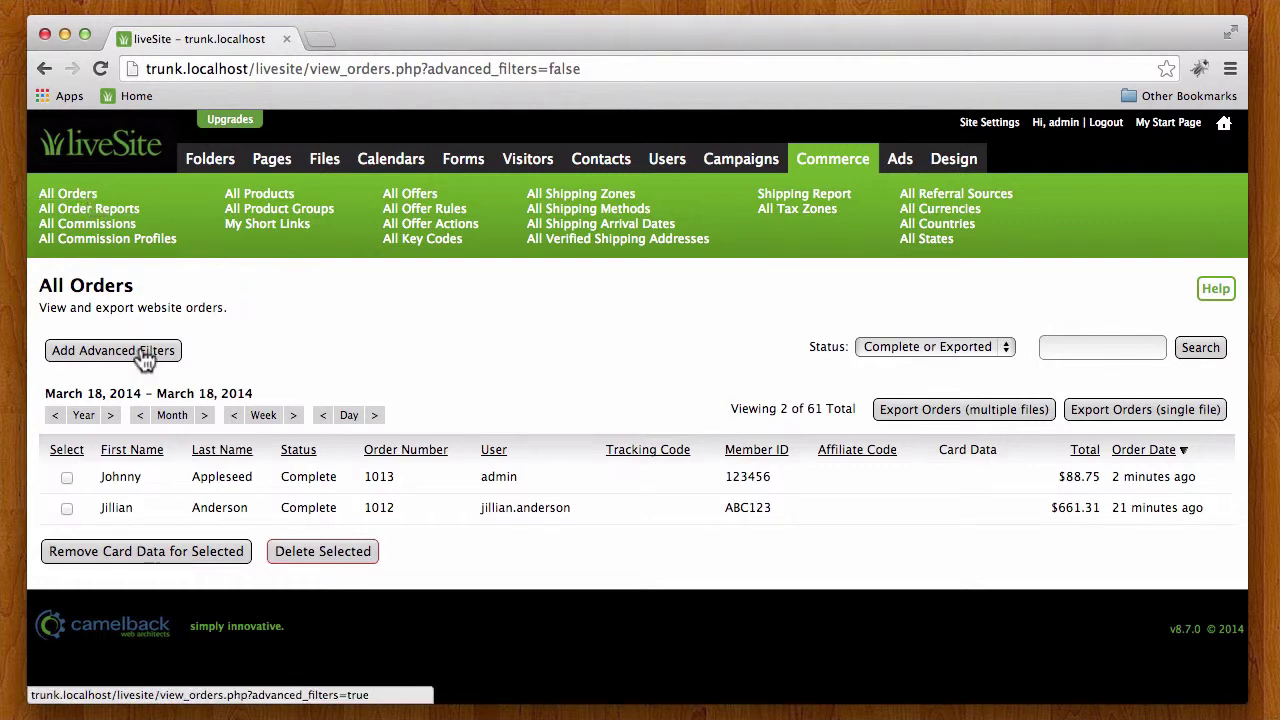
left_click(145, 355)
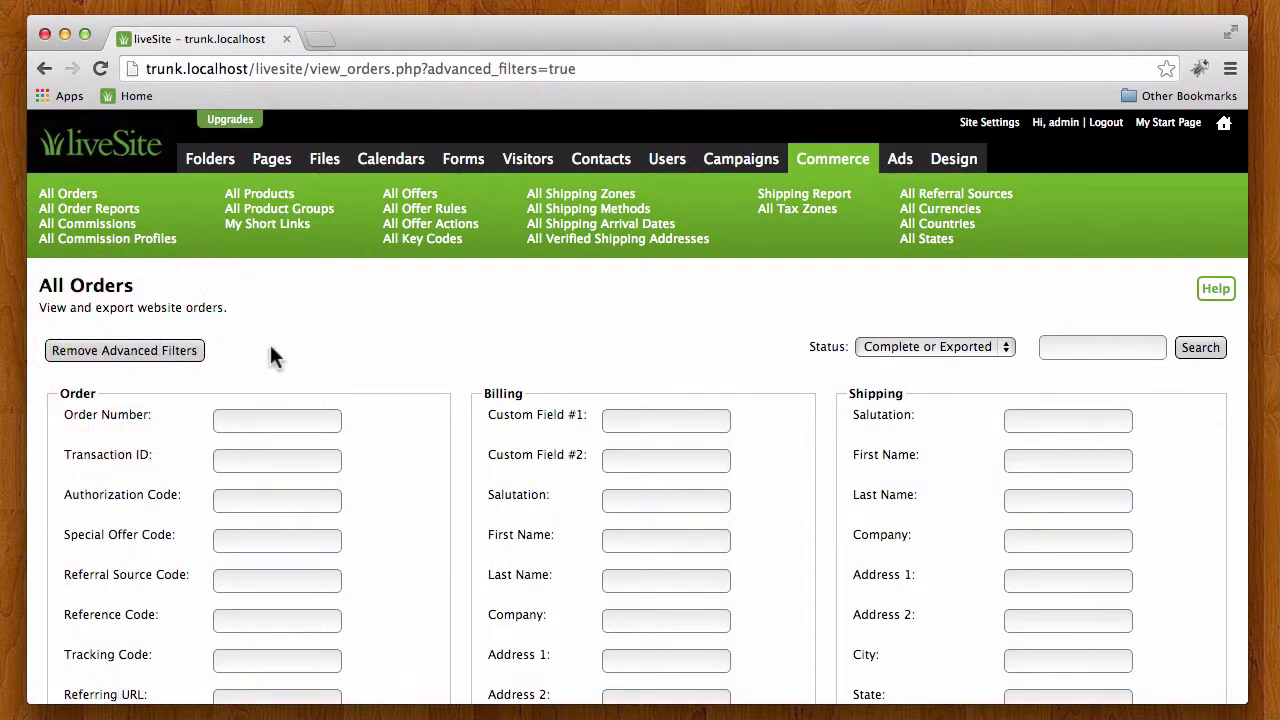
Examine the Ship Date option of the Date Range and the Shipping Status filter in the advanced filters
scroll(270, 344, "down", 5)
scroll(271, 344, "down", 7)
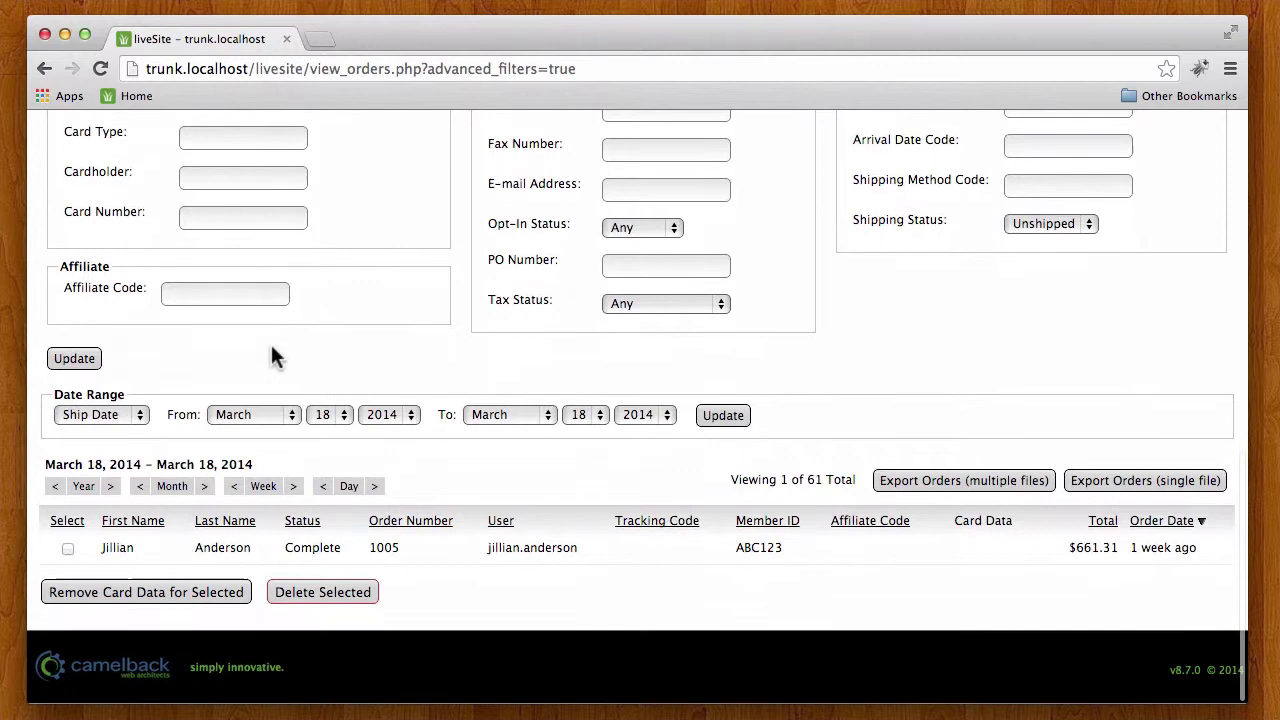
left_click(110, 414)
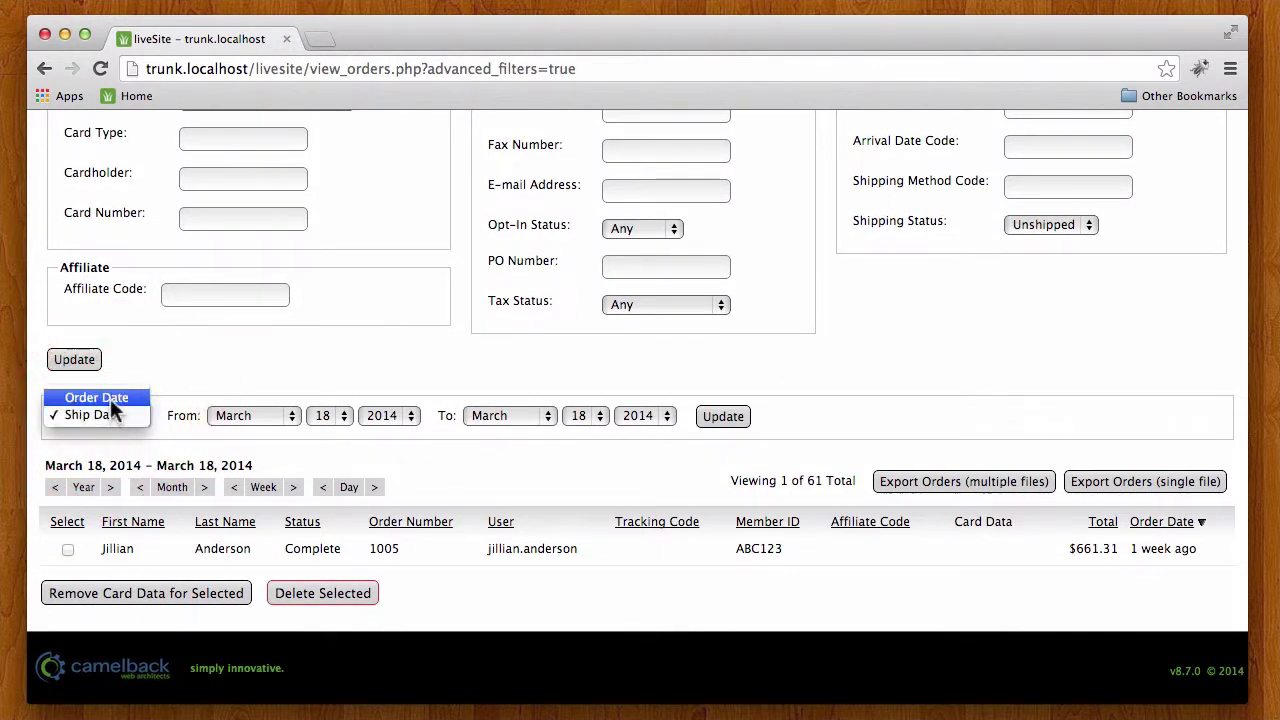
left_click(112, 411)
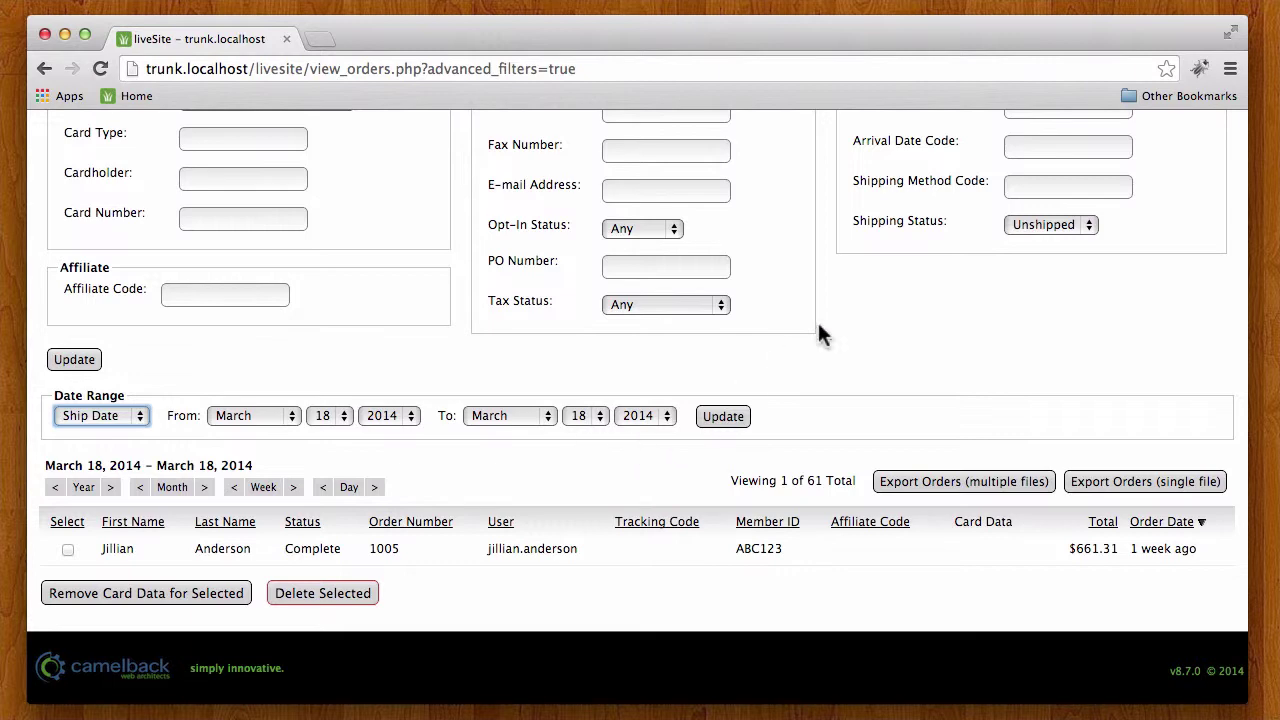
left_click_drag(853, 221, 957, 220)
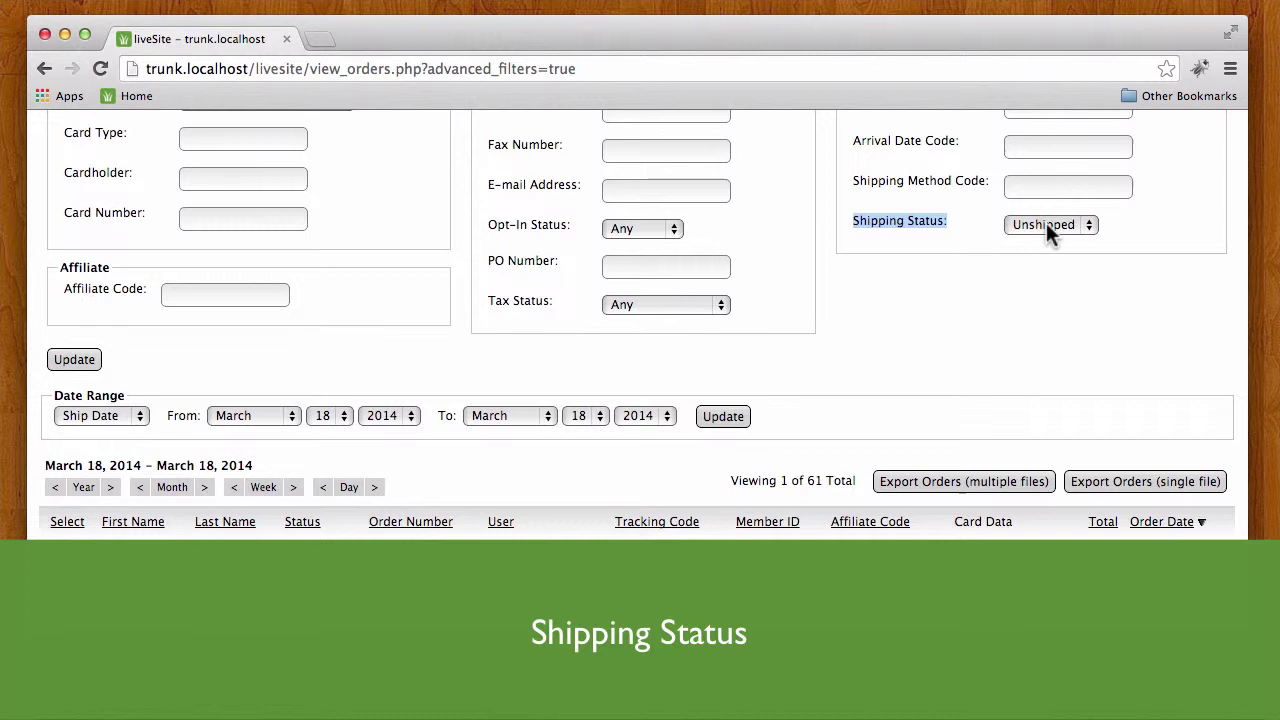
left_click(981, 293)
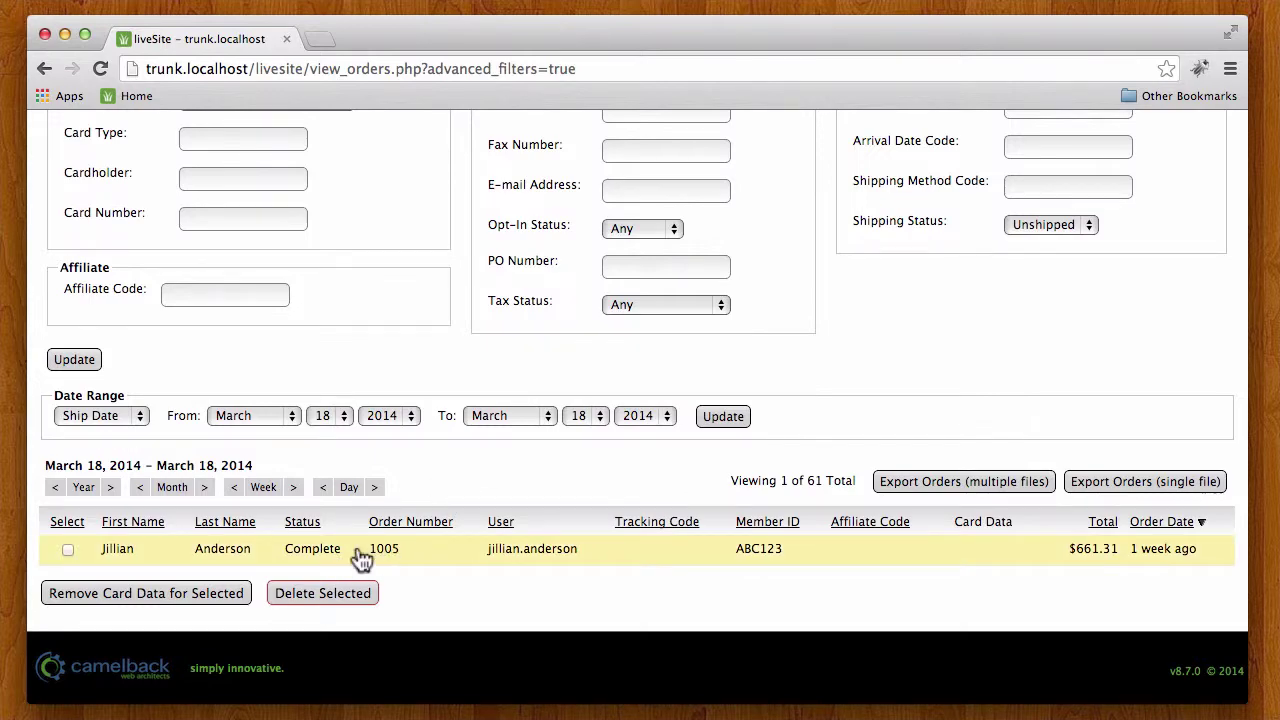
Return to the Shipping Report, list the orders shipping on Tue Mar 18 and open the listed order
scroll(389, 409, "up", 10)
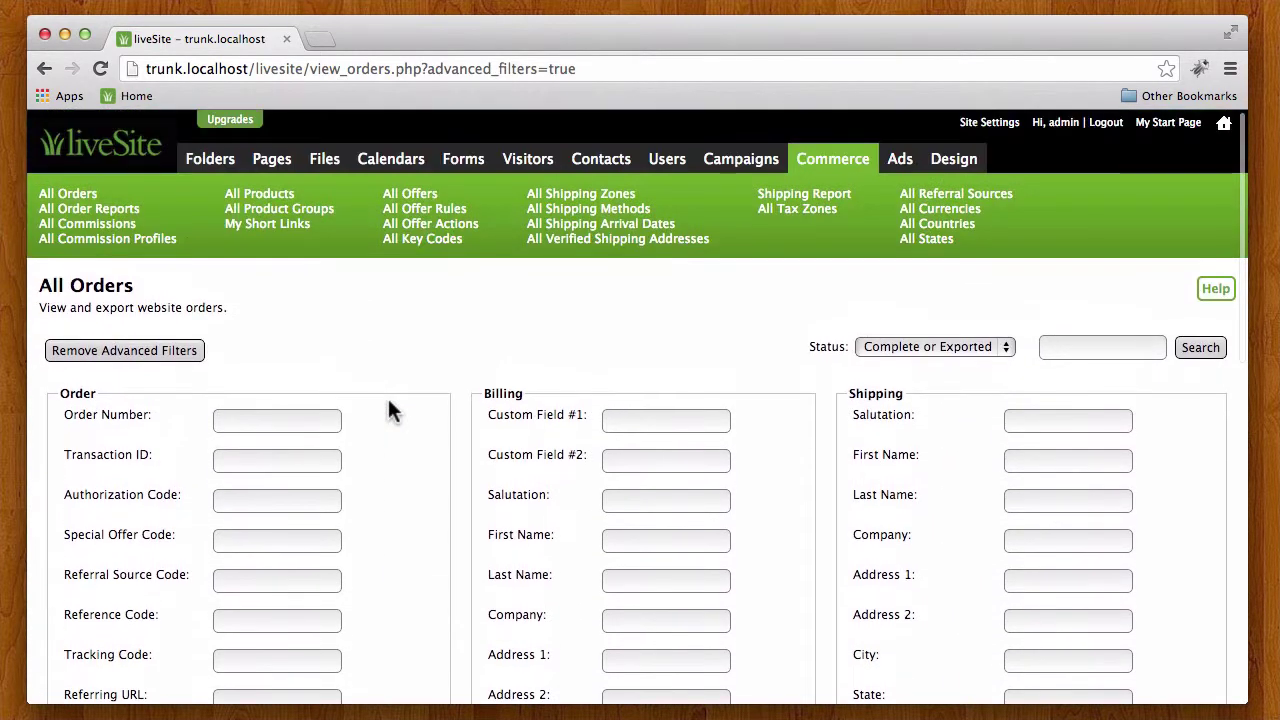
left_click(820, 197)
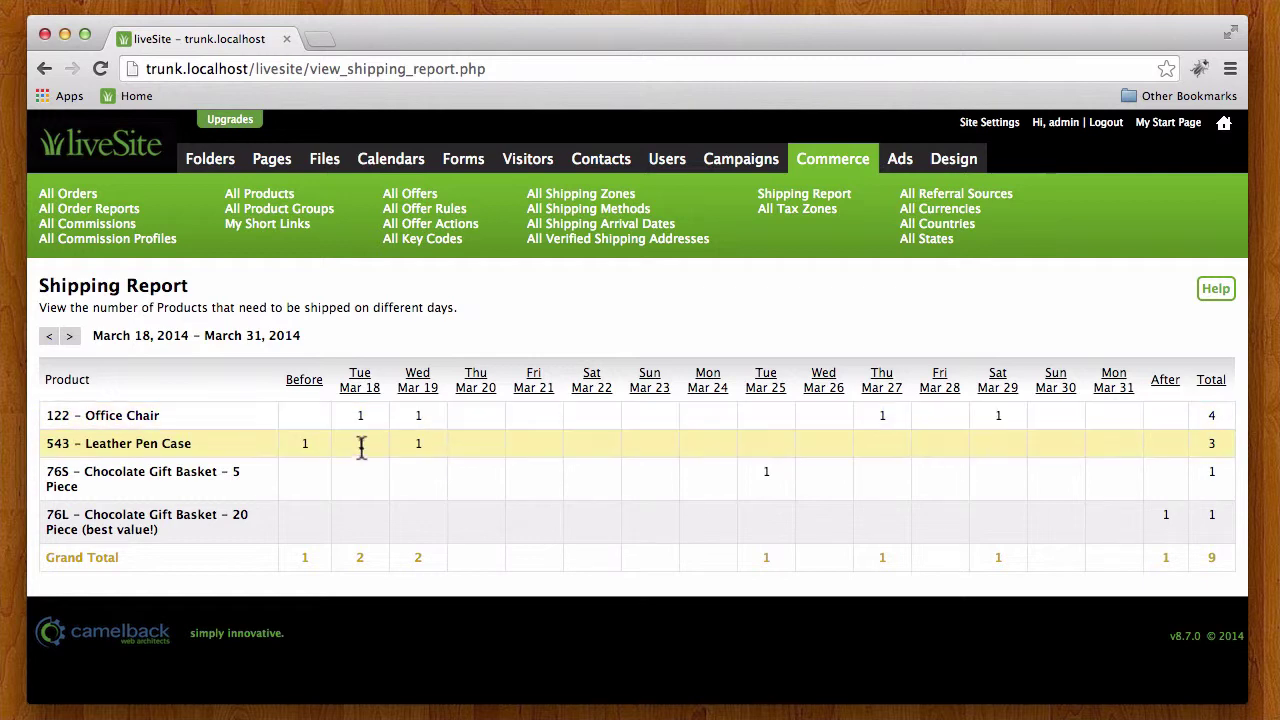
left_click(374, 389)
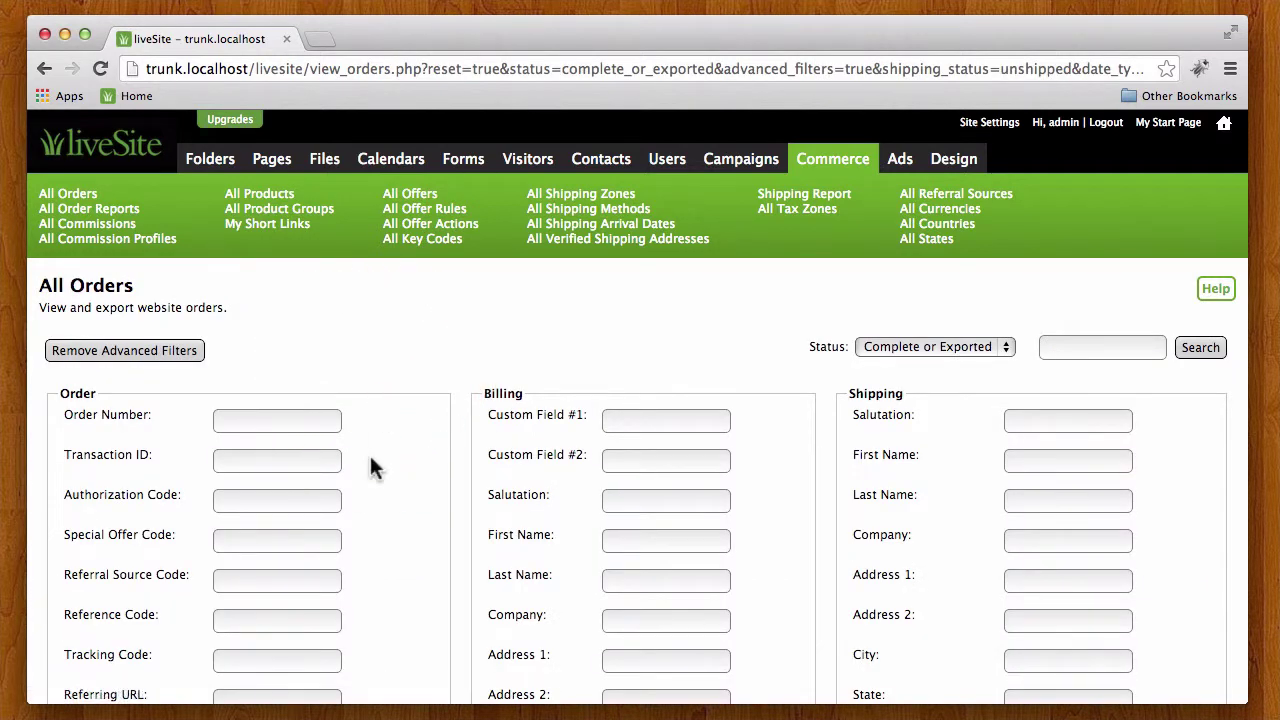
scroll(370, 455, "down", 10)
scroll(371, 460, "down", 6)
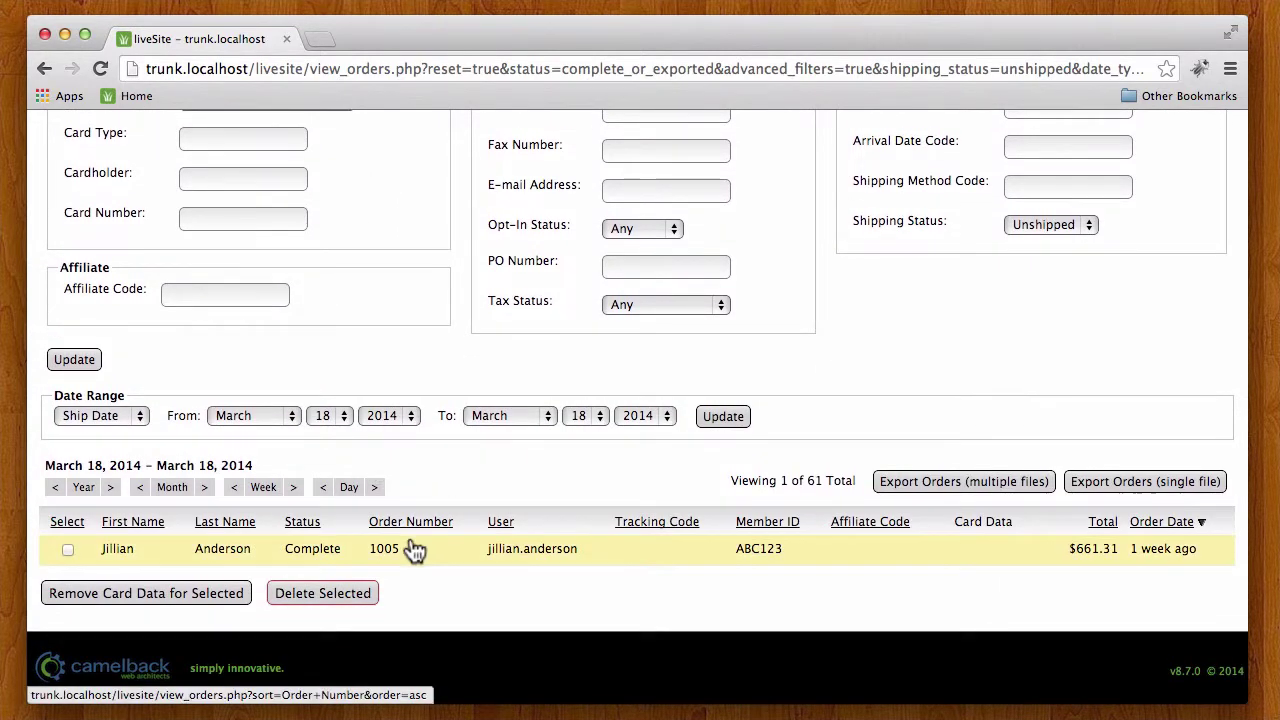
left_click(186, 556)
Examine the order details: the ordered products, the shipped quantity fields and the ship date calendar
scroll(345, 532, "down", 10)
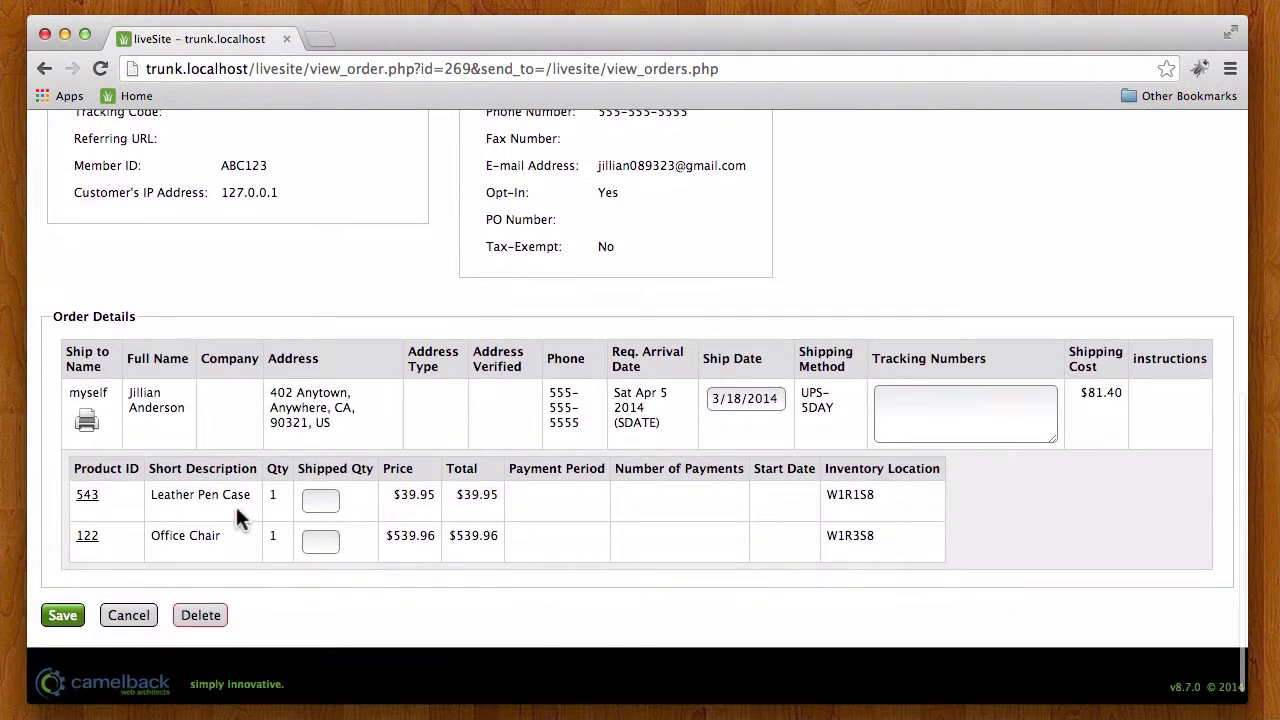
left_click_drag(152, 494, 260, 494)
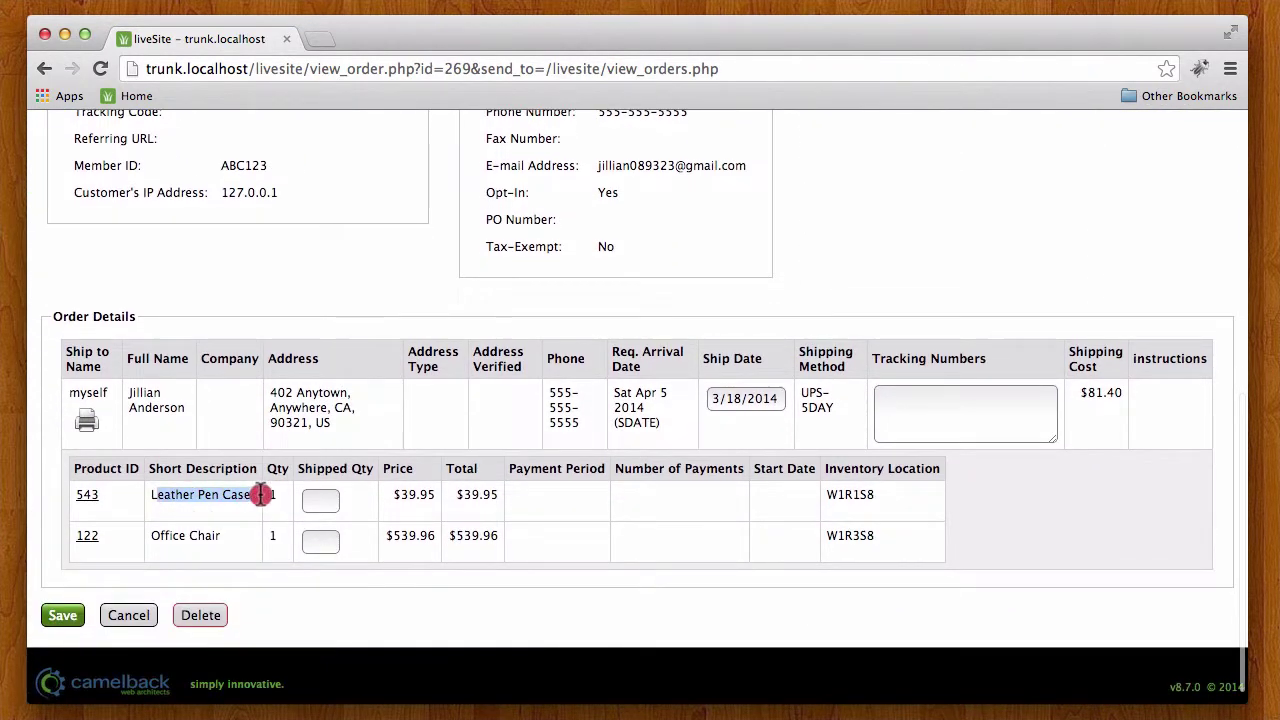
left_click_drag(222, 535, 151, 535)
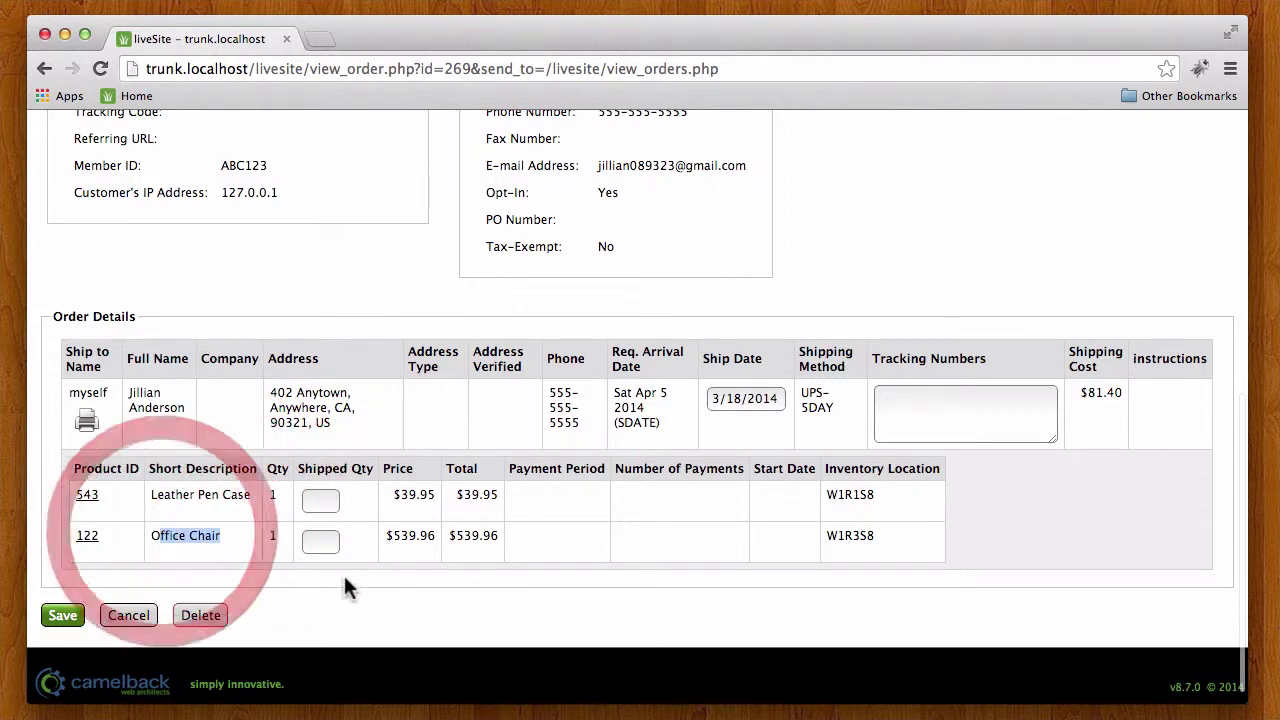
left_click(320, 499)
left_click(320, 540)
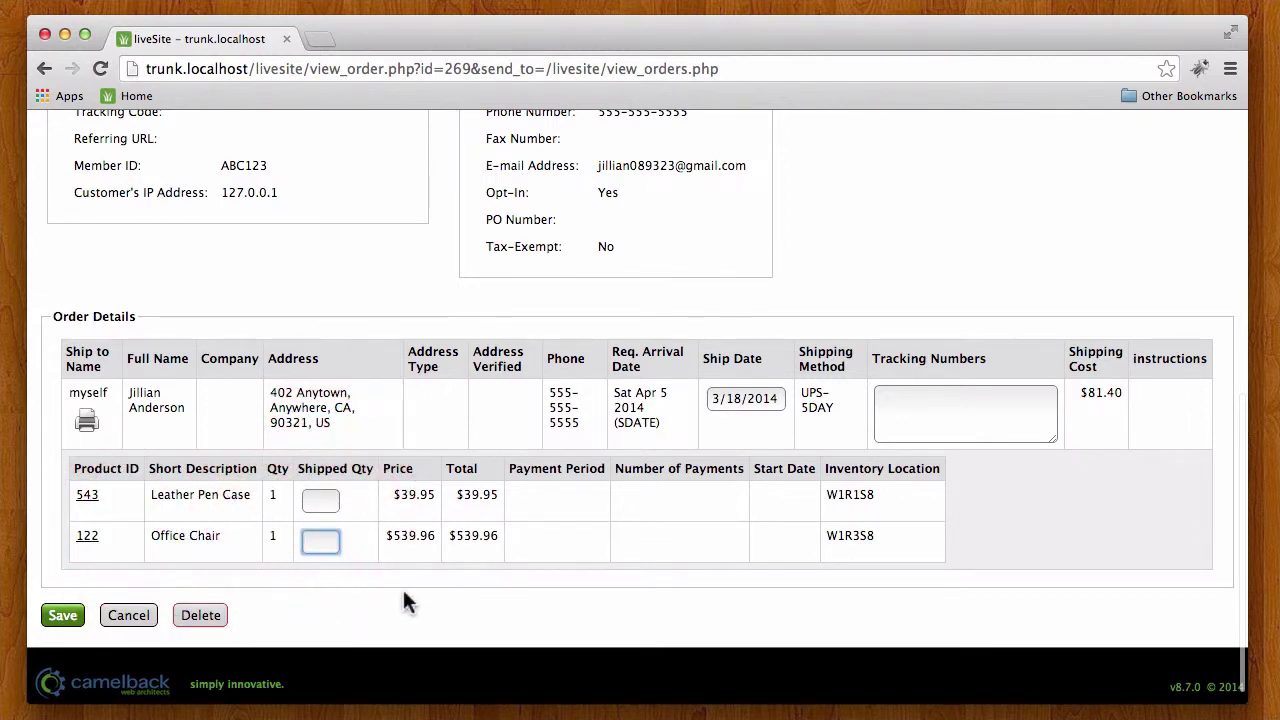
left_click(741, 398)
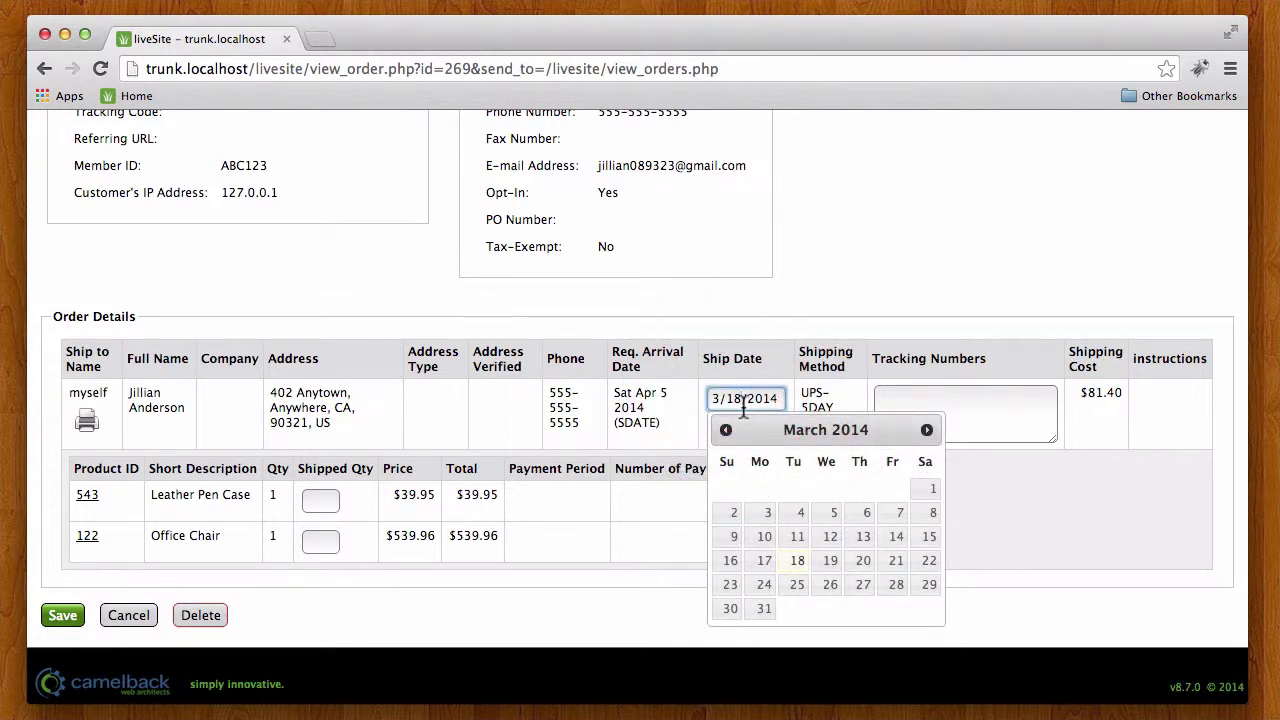
left_click(827, 306)
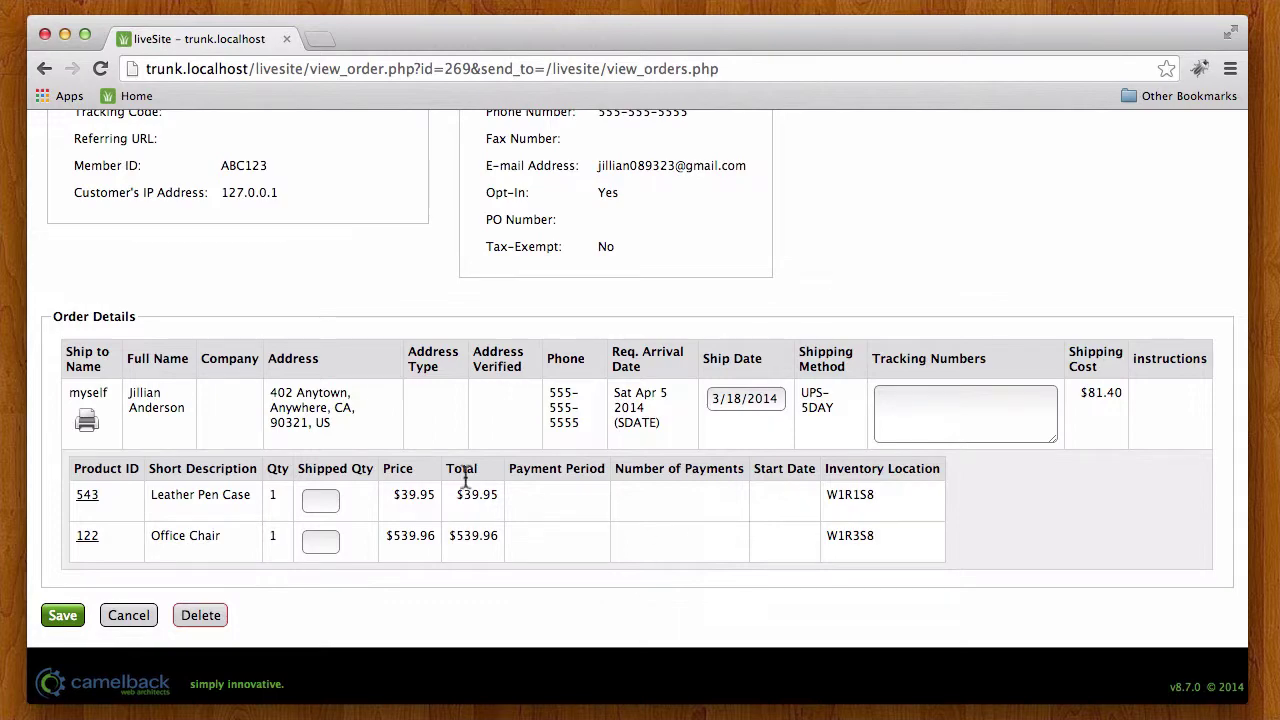
Go back from the order to the orders list and remove its advanced filters
scroll(677, 449, "up", 1)
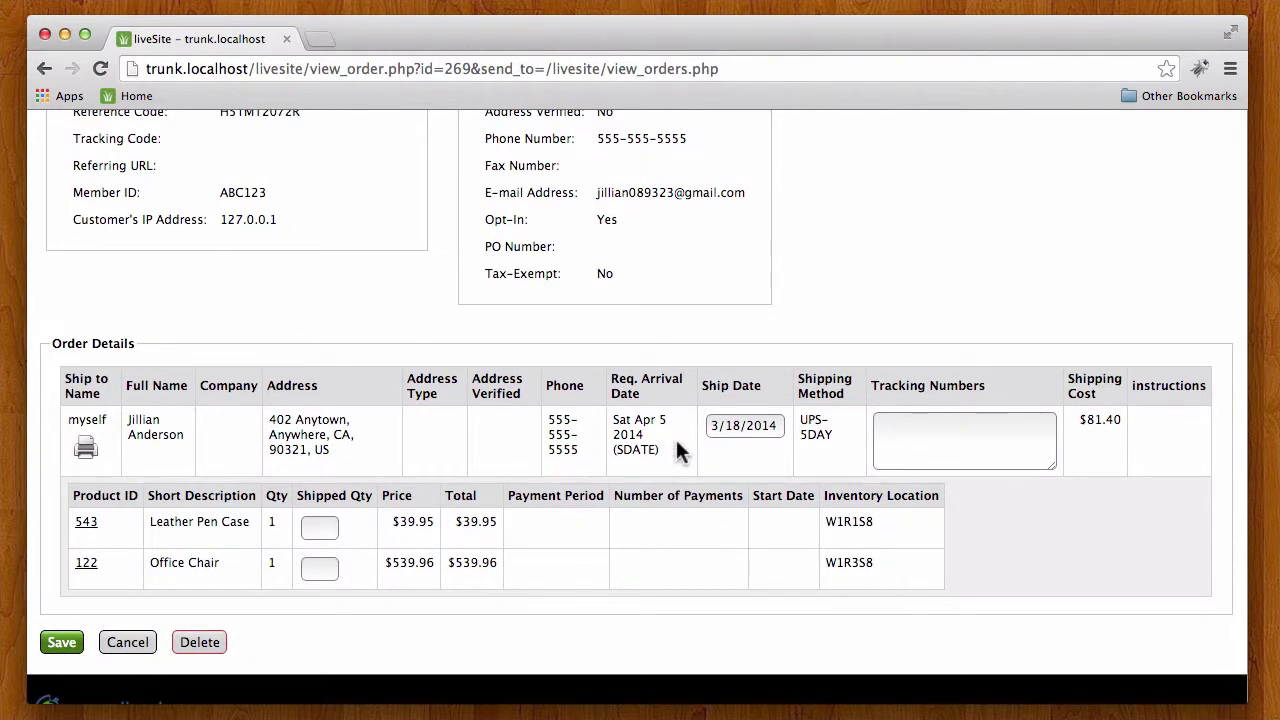
scroll(677, 449, "up", 5)
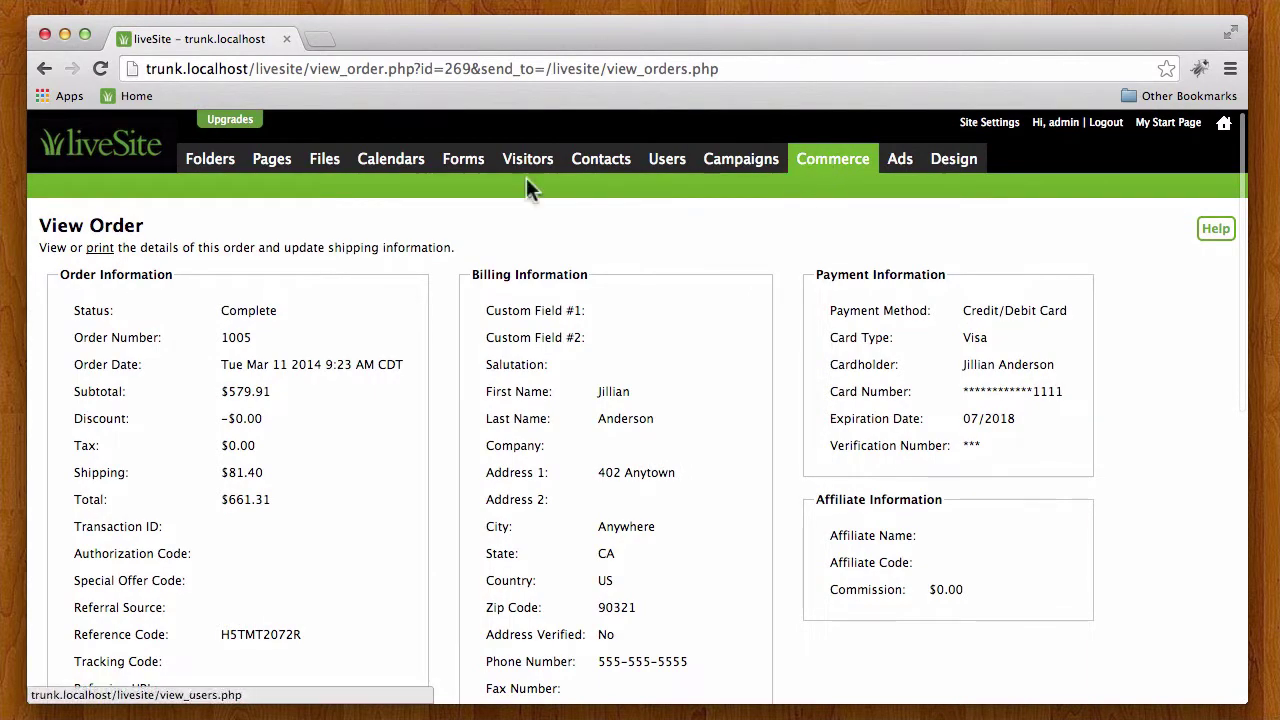
left_click(44, 68)
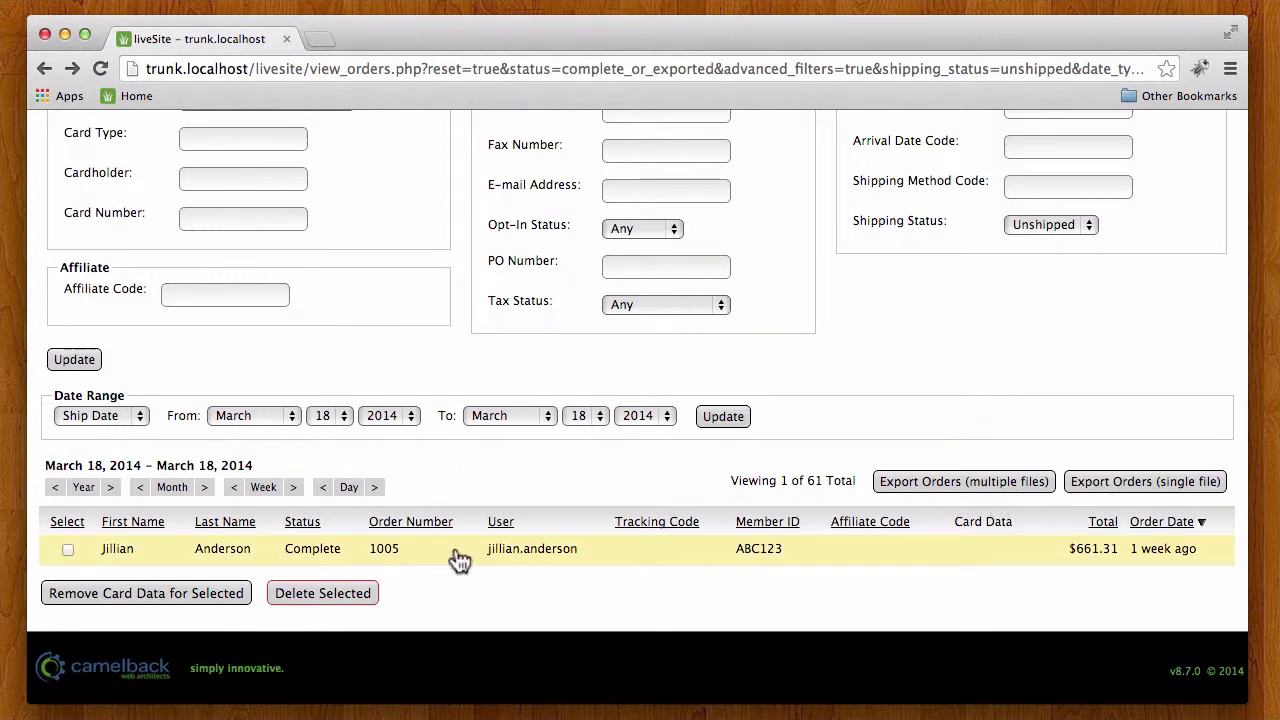
scroll(466, 563, "up", 20)
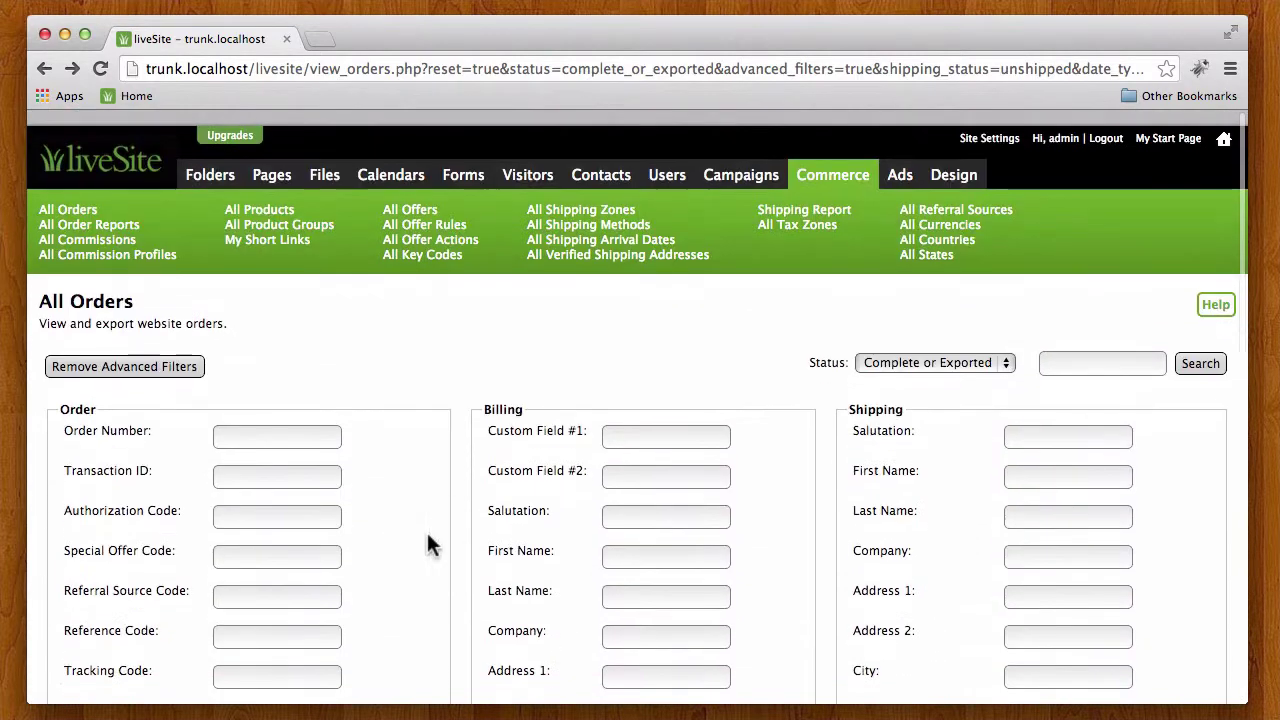
left_click(171, 358)
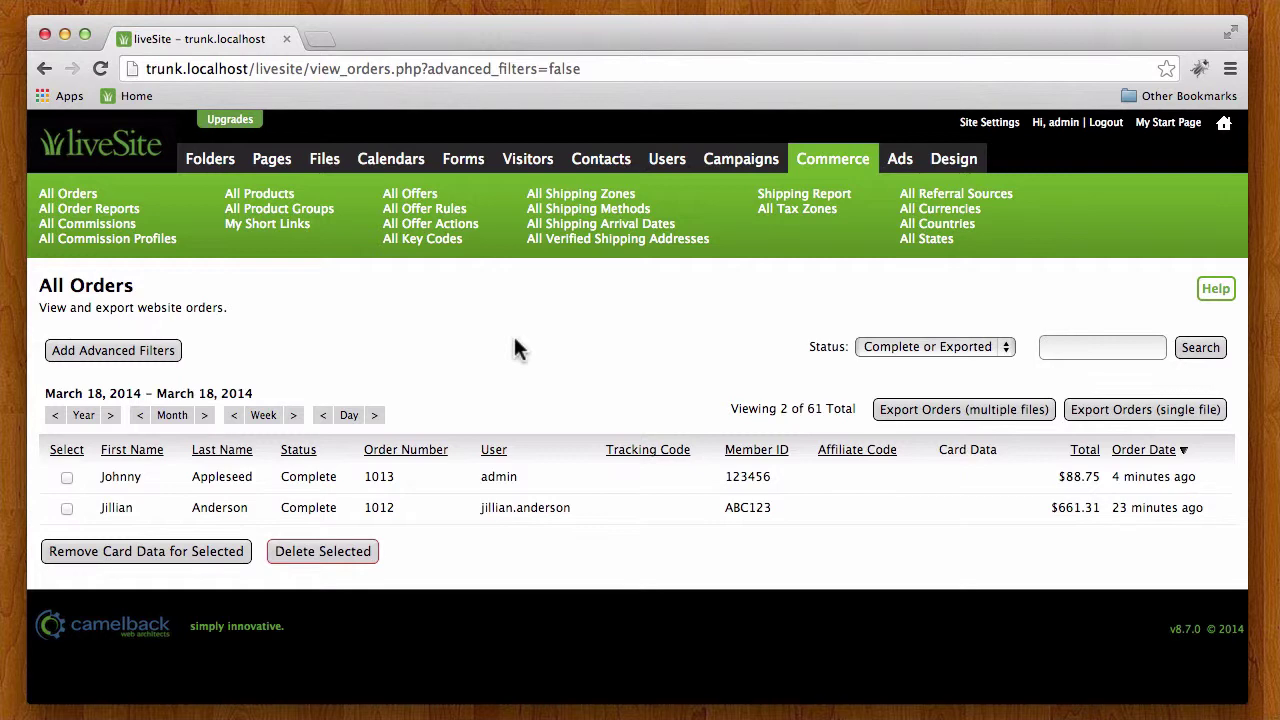
Filter the orders by status Complete, expand the date range to the whole year 2014 and look through the list
left_click(944, 348)
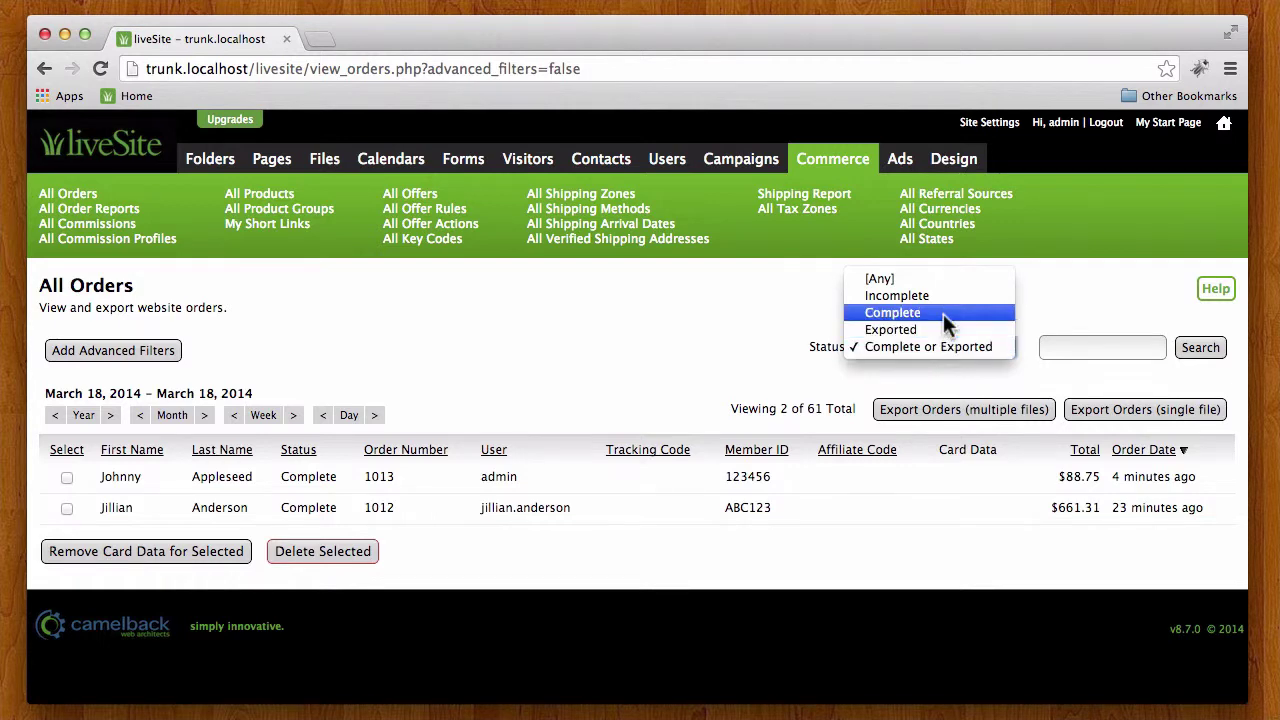
left_click(943, 312)
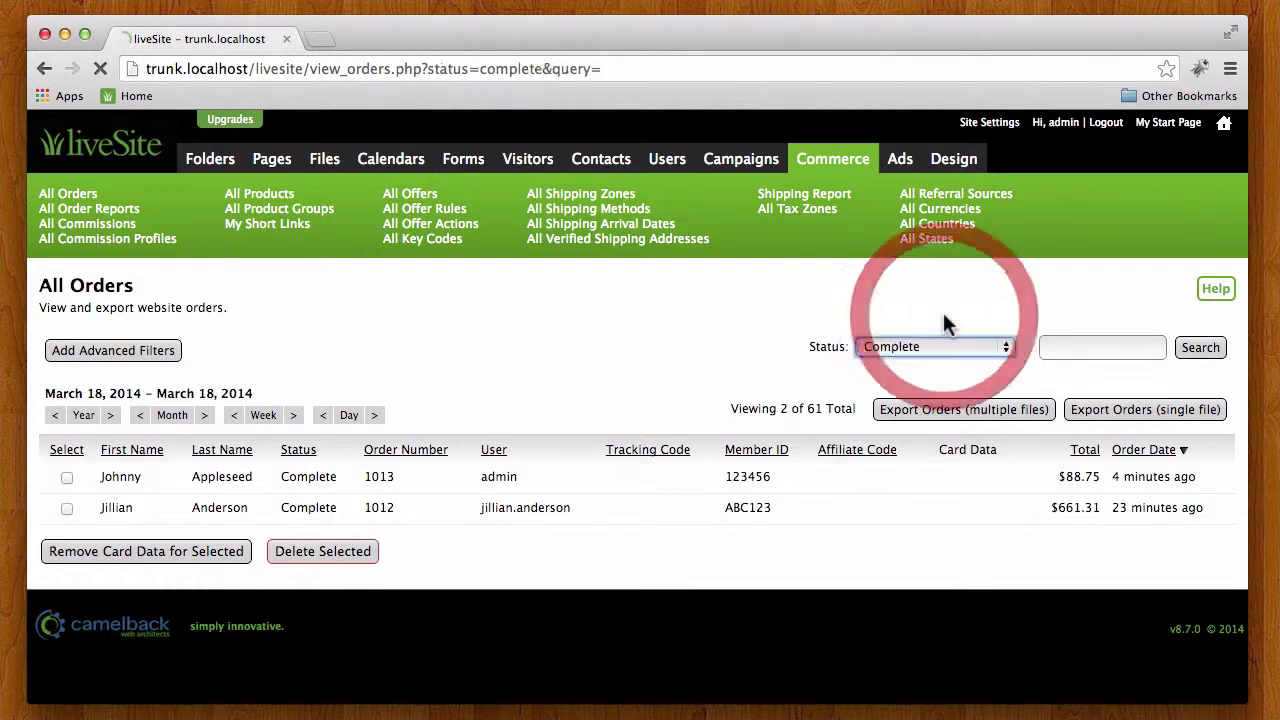
left_click(83, 414)
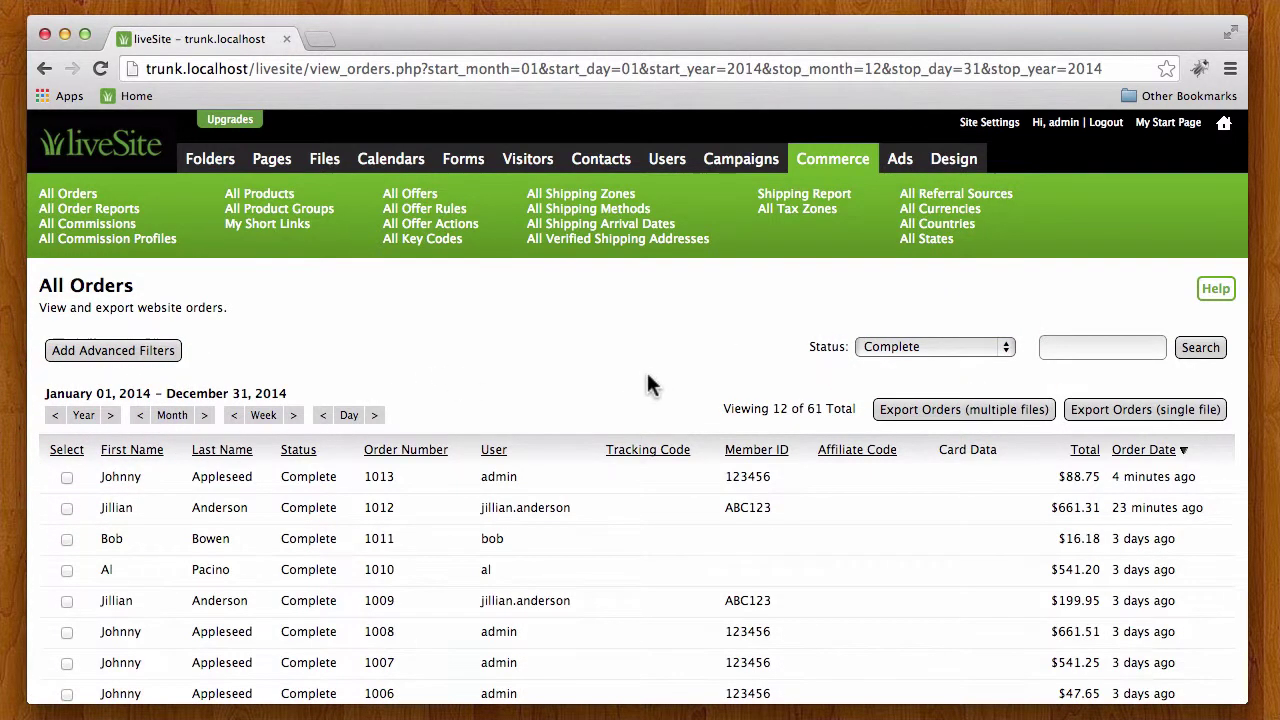
scroll(647, 380, "down", 5)
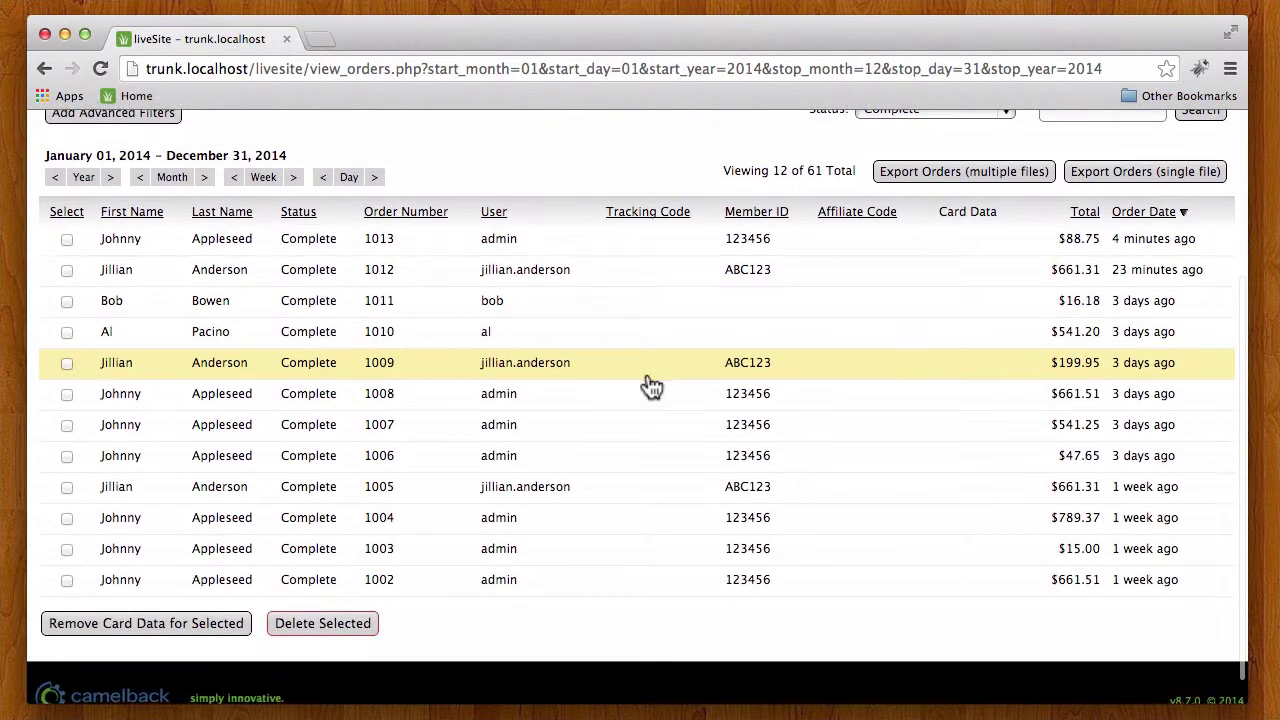
scroll(651, 387, "up", 2)
Filter the orders by status Exported, then set the status filter back to Complete or Exported
left_click(900, 183)
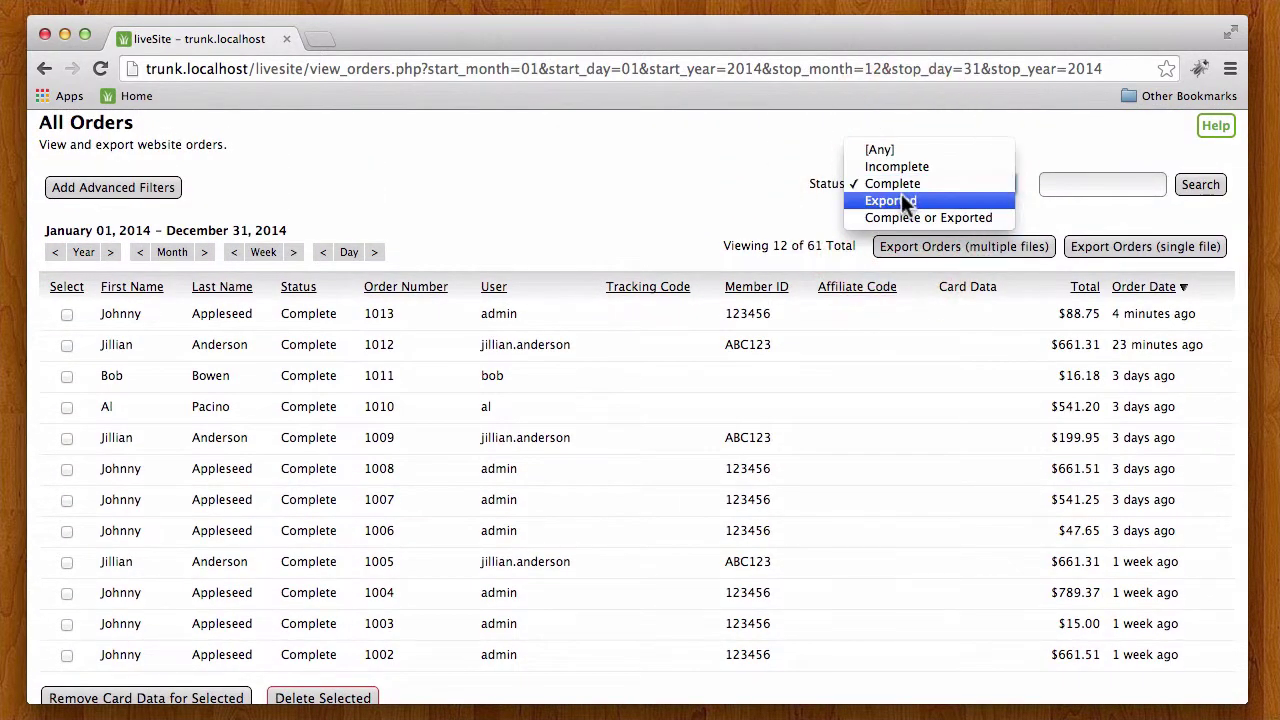
left_click(902, 200)
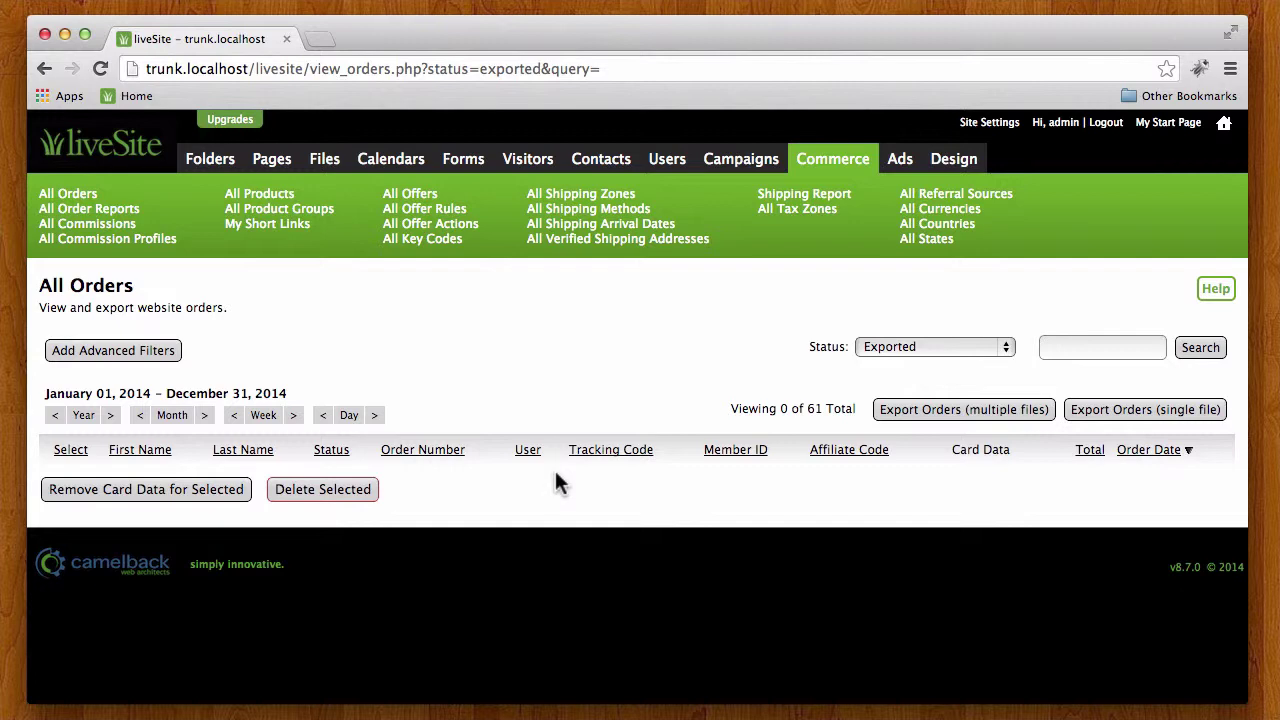
left_click(938, 347)
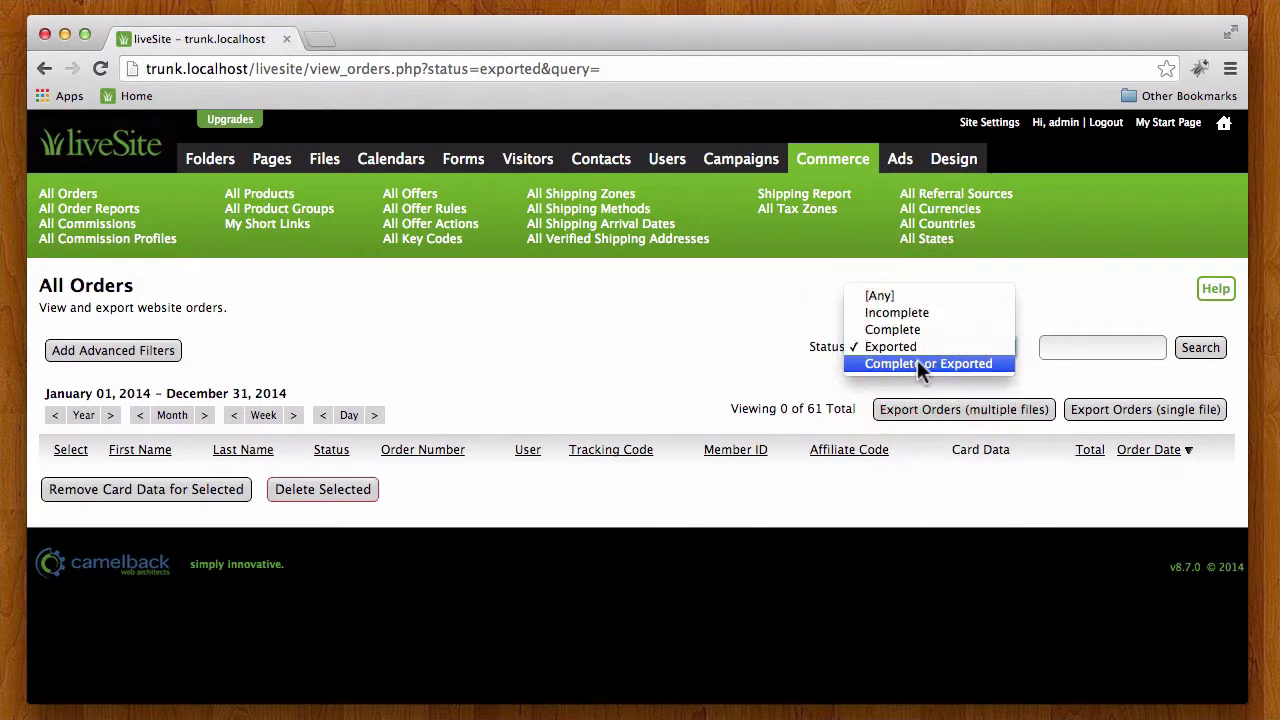
left_click(917, 364)
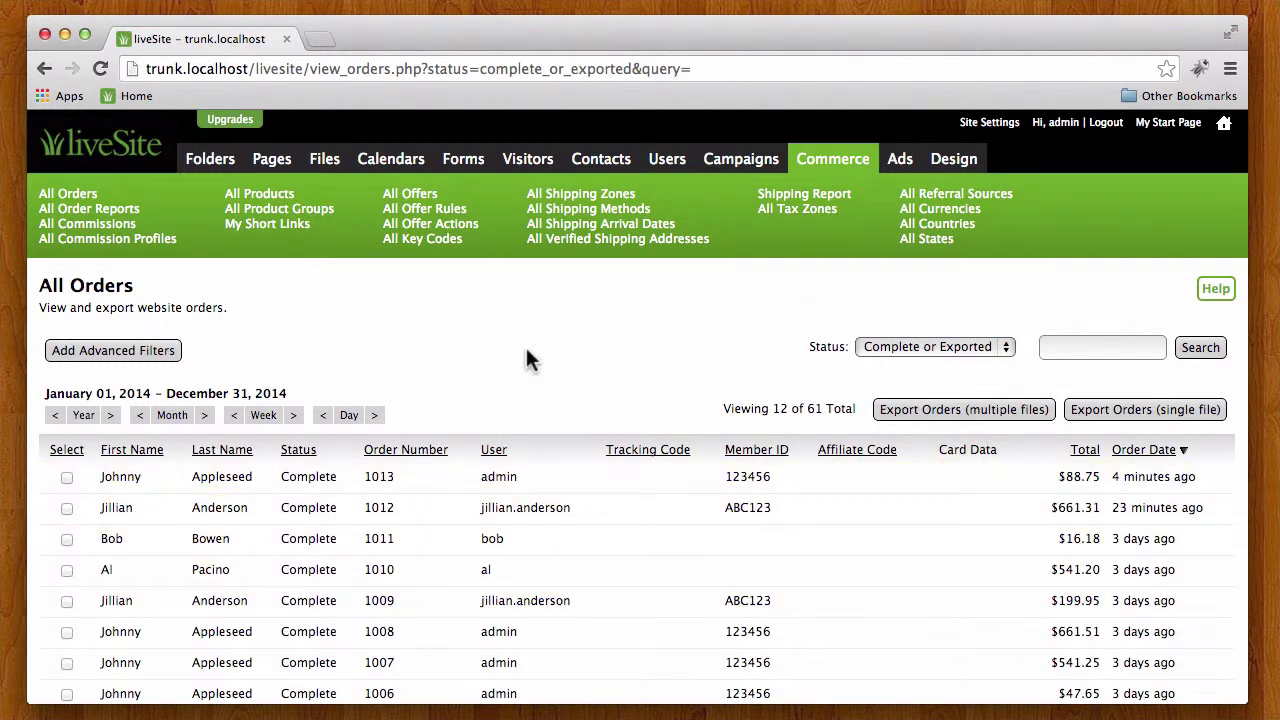
Open the unshipped order for Tue Mar 18 again by way of the Shipping Report
left_click(836, 197)
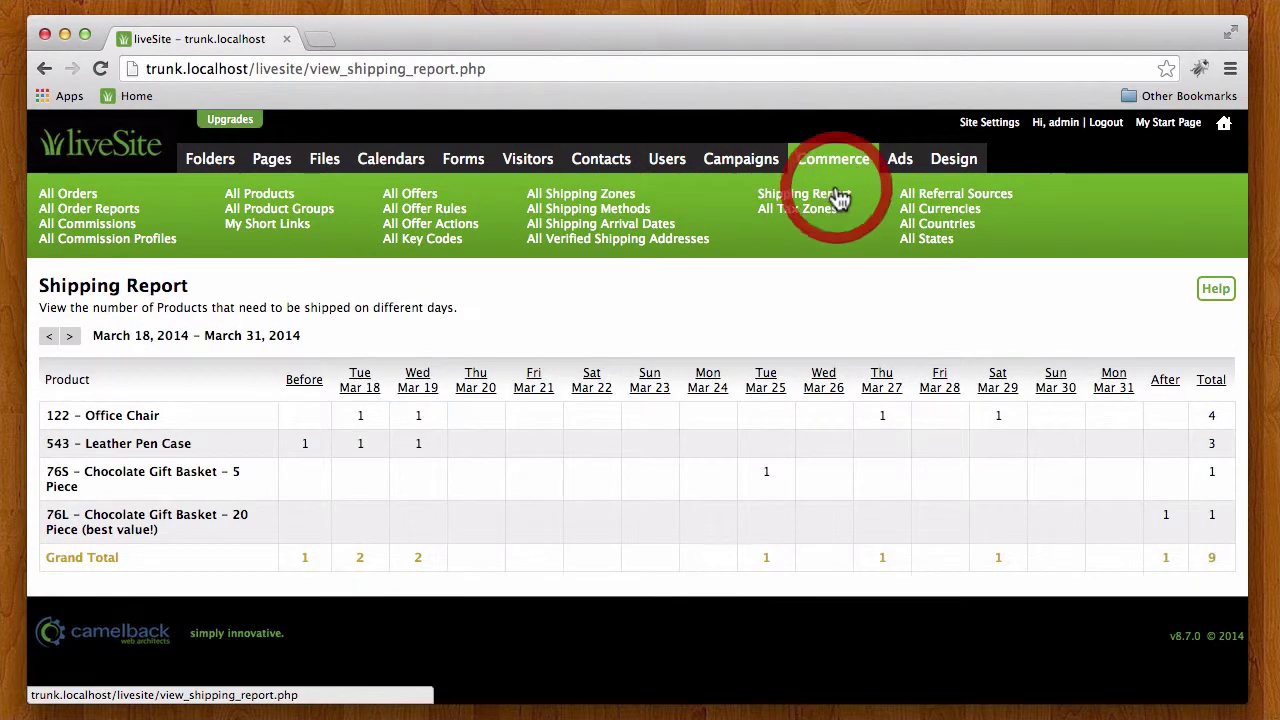
left_click(366, 386)
scroll(363, 490, "down", 10)
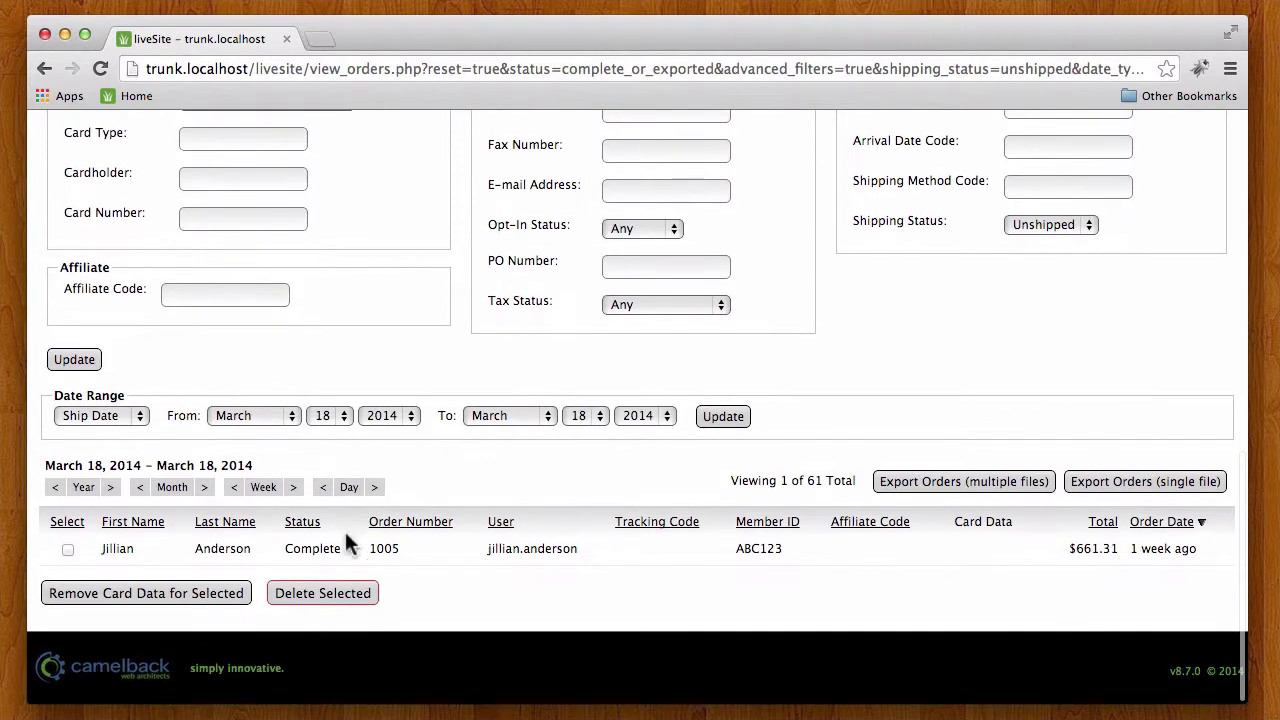
left_click(346, 540)
scroll(344, 540, "down", 3)
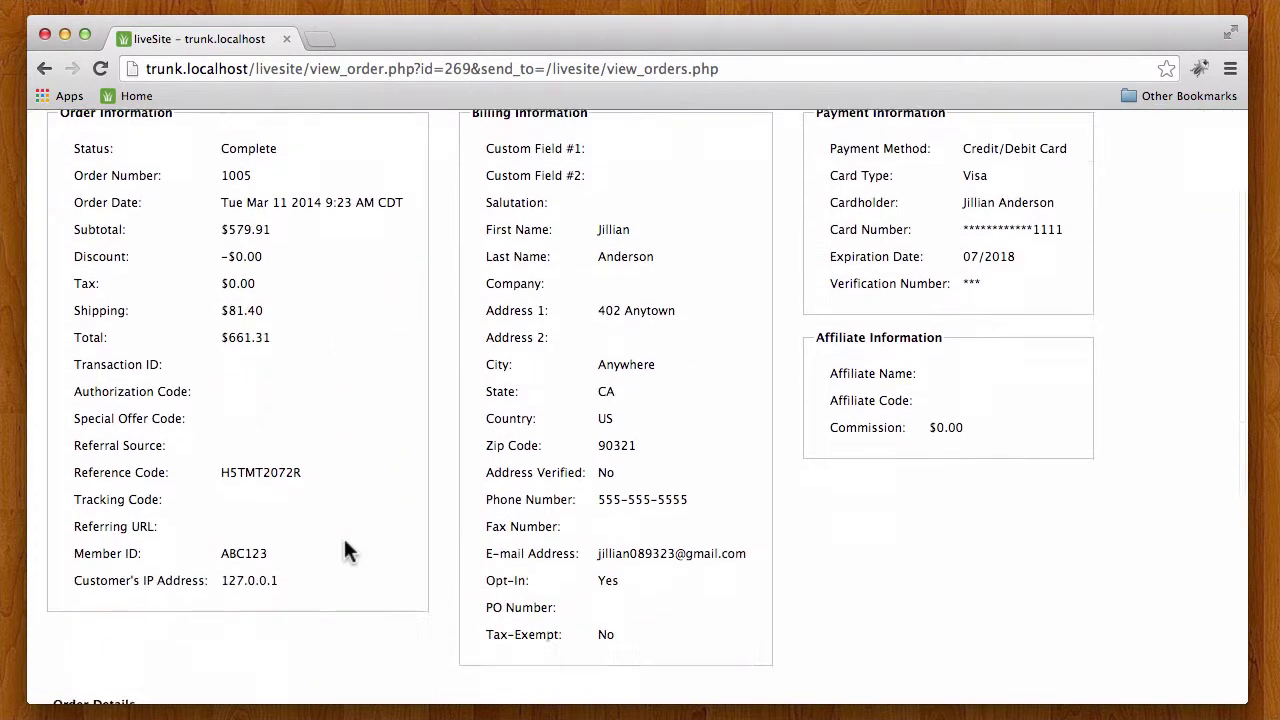
Open the packing slip for the order's "myself" recipient, examine its shipping method and the chair color field, and close the slip
scroll(344, 548, "down", 5)
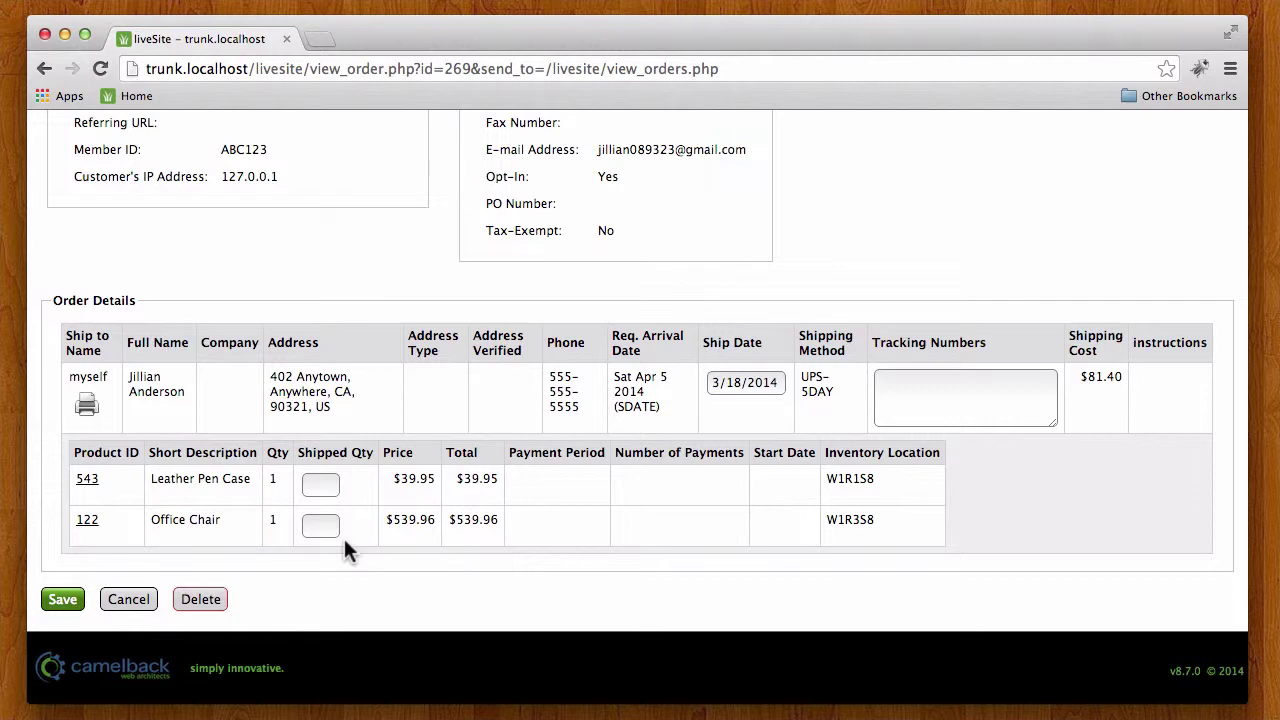
left_click(87, 408)
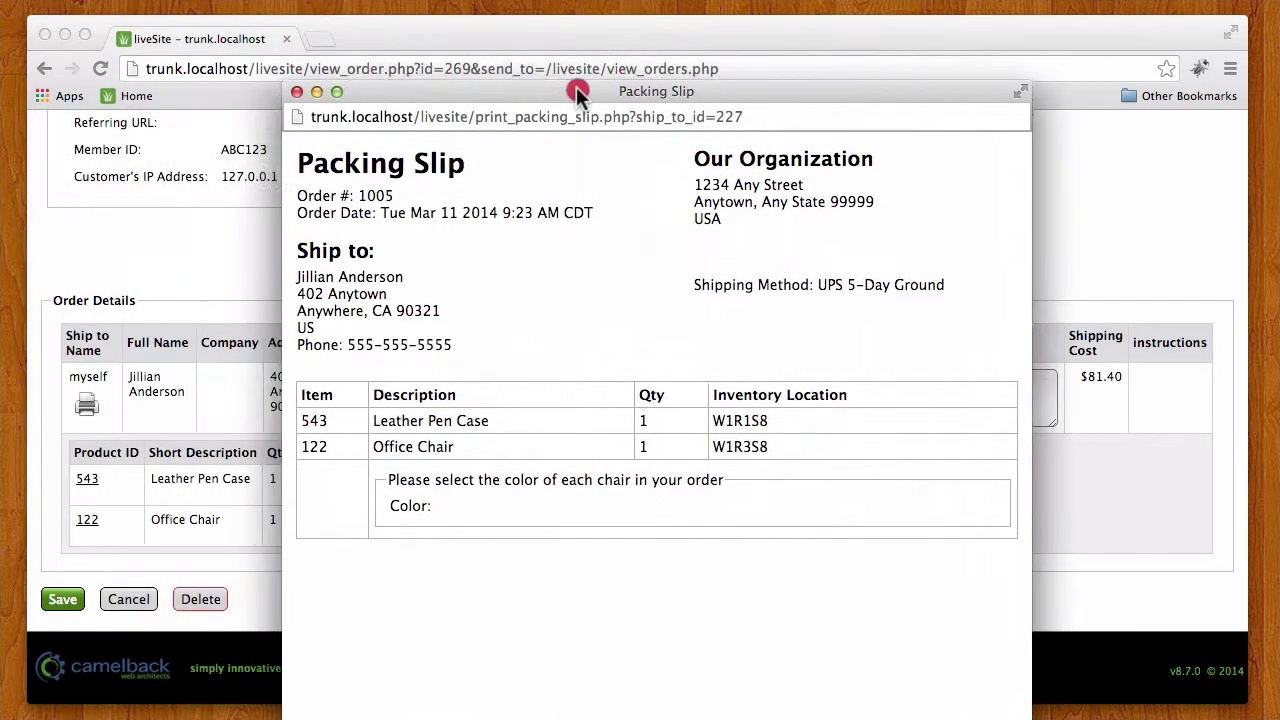
left_click_drag(576, 86, 640, 75)
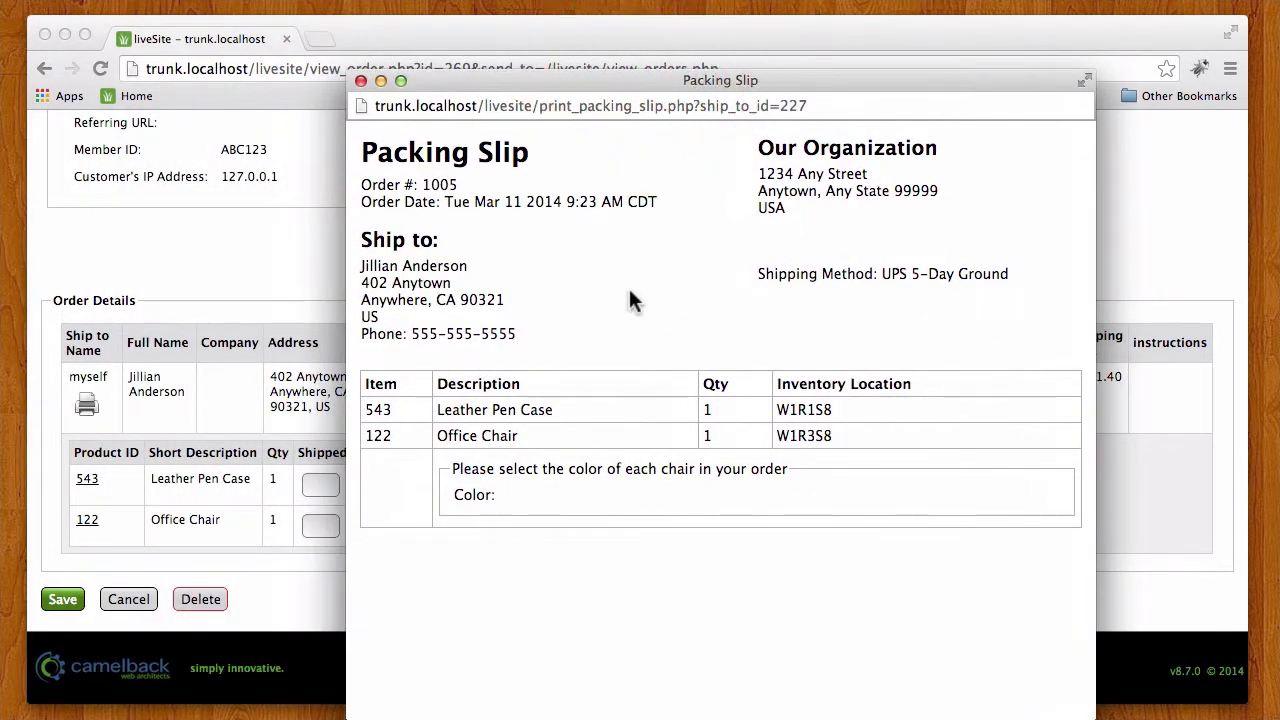
left_click_drag(1012, 276, 762, 271)
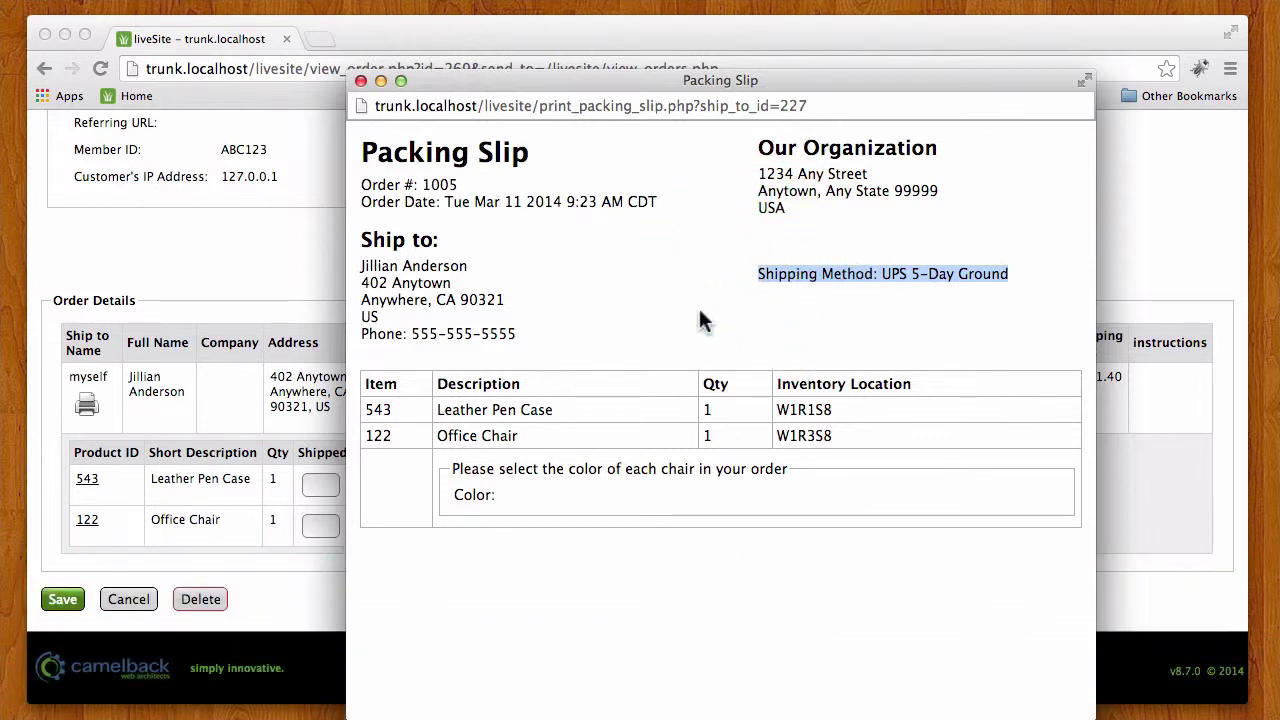
left_click_drag(538, 487, 448, 467)
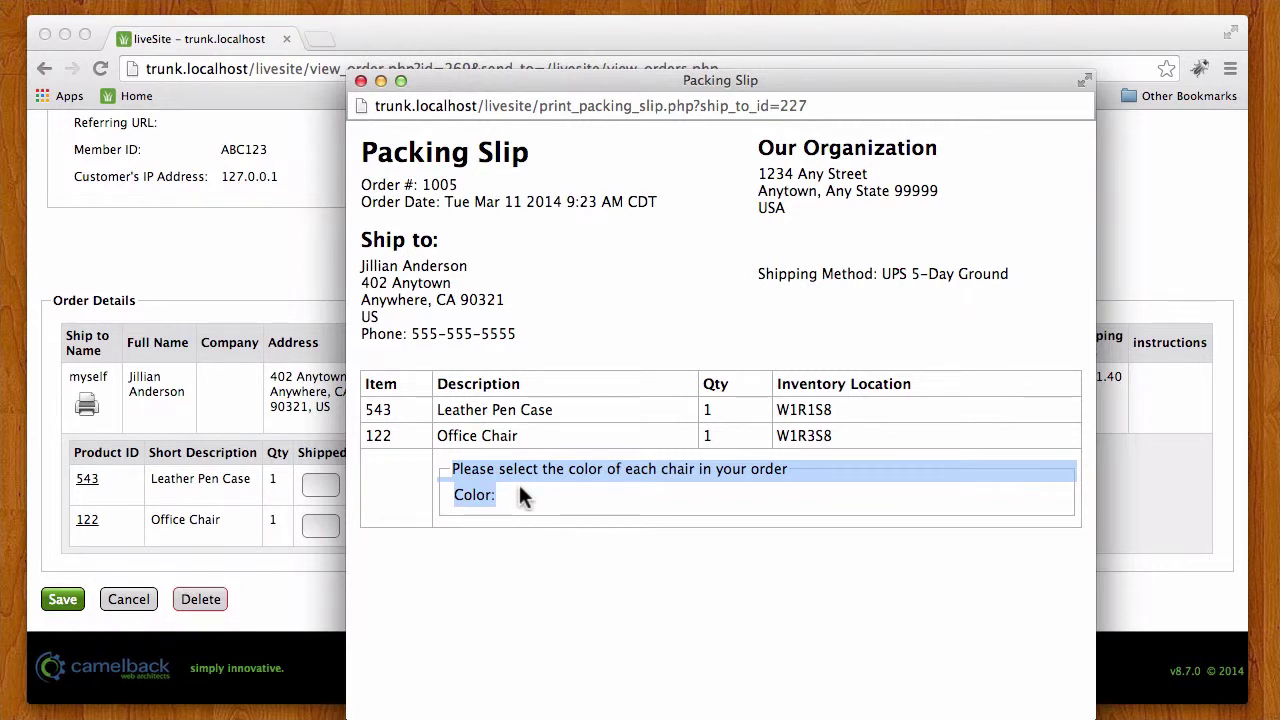
left_click(511, 538)
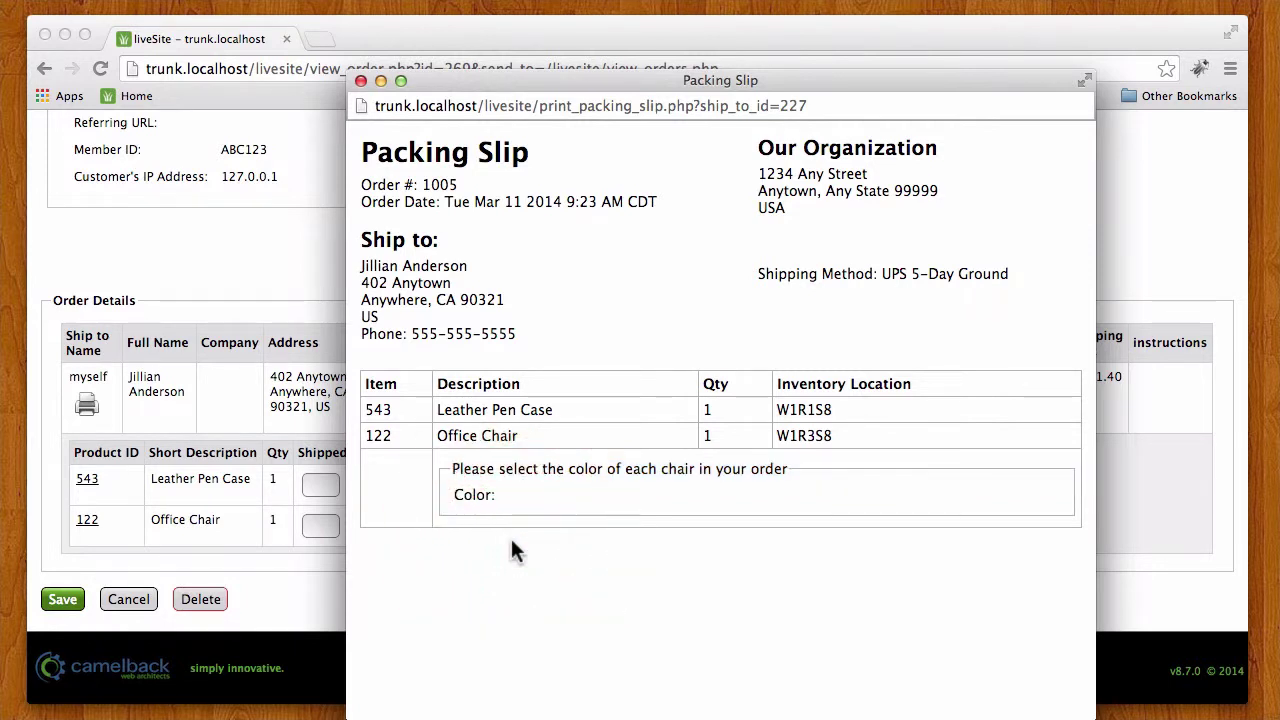
left_click_drag(503, 495, 457, 466)
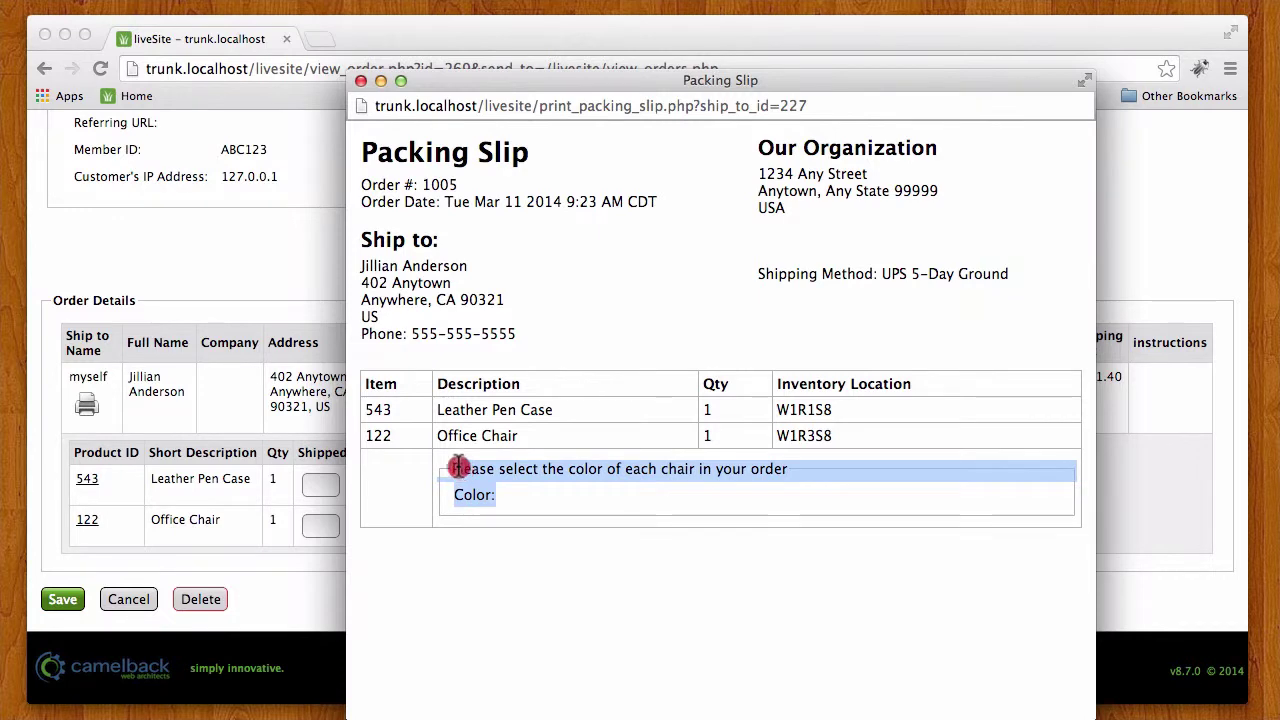
left_click(502, 541)
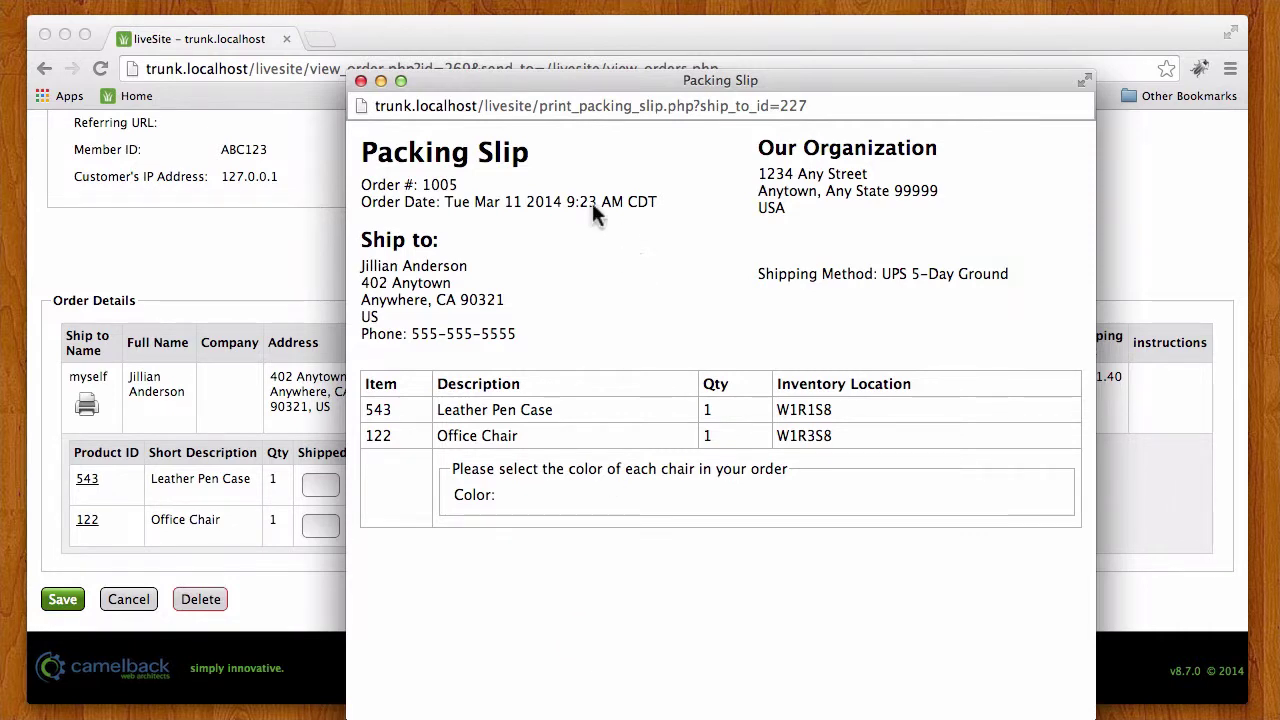
left_click(361, 80)
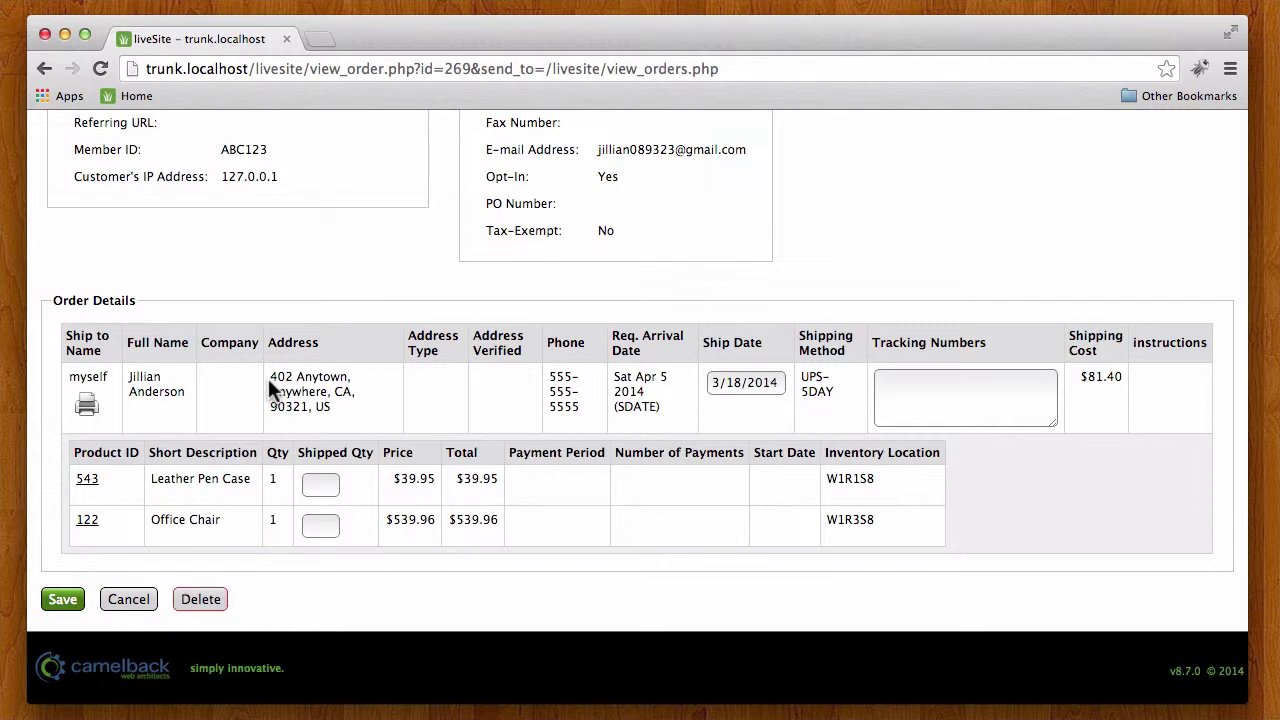
Enter a tracking number for the order's shipment and repeat the same number on a second line
left_click(913, 396)
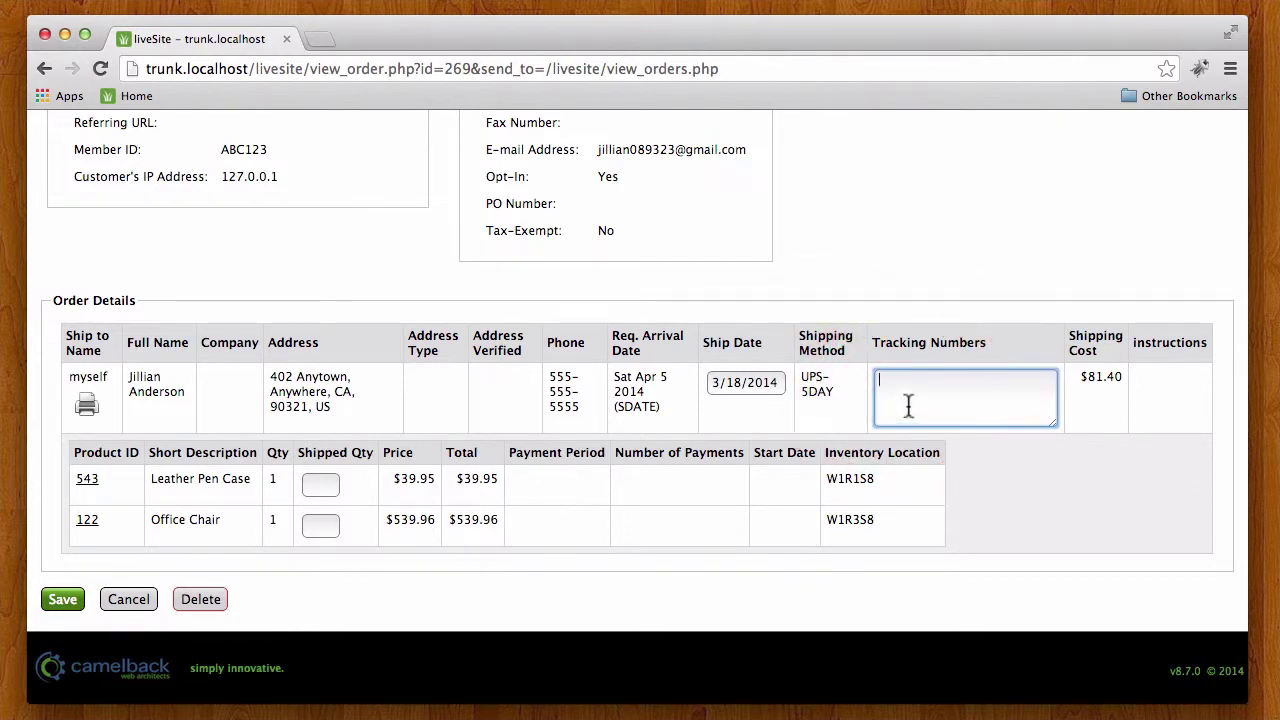
type("Z2222222222222")
left_click_drag(988, 389, 854, 386)
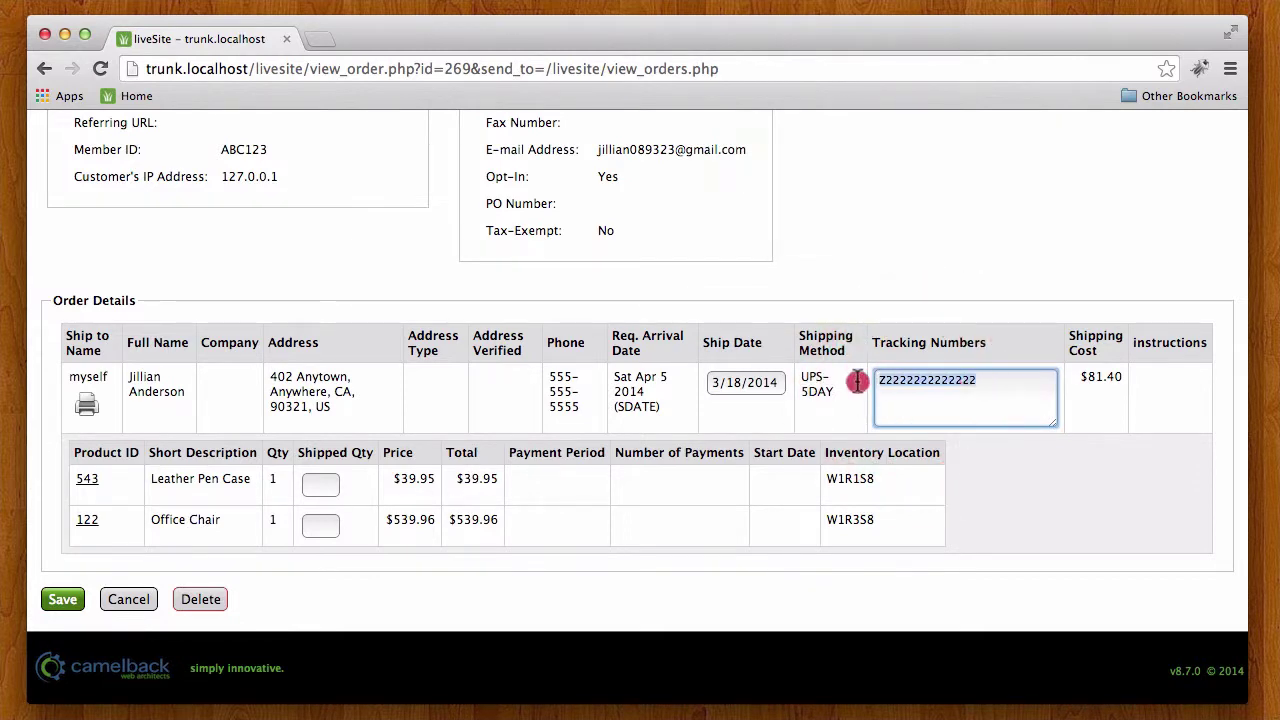
key("super+c")
key("Right")
key("Return")
key("super+v")
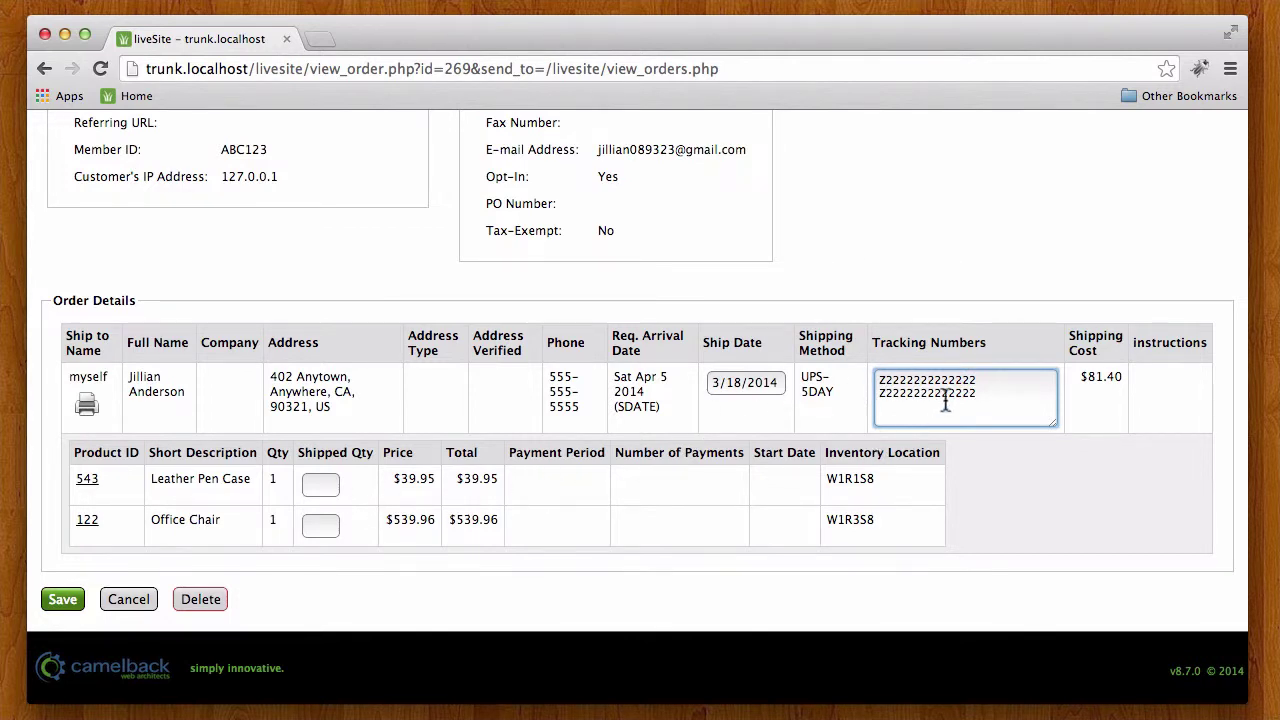
Set the shipped quantity to 1 for both the Leather Pen Case and the Office Chair, and save the order
left_click(335, 482)
type("1")
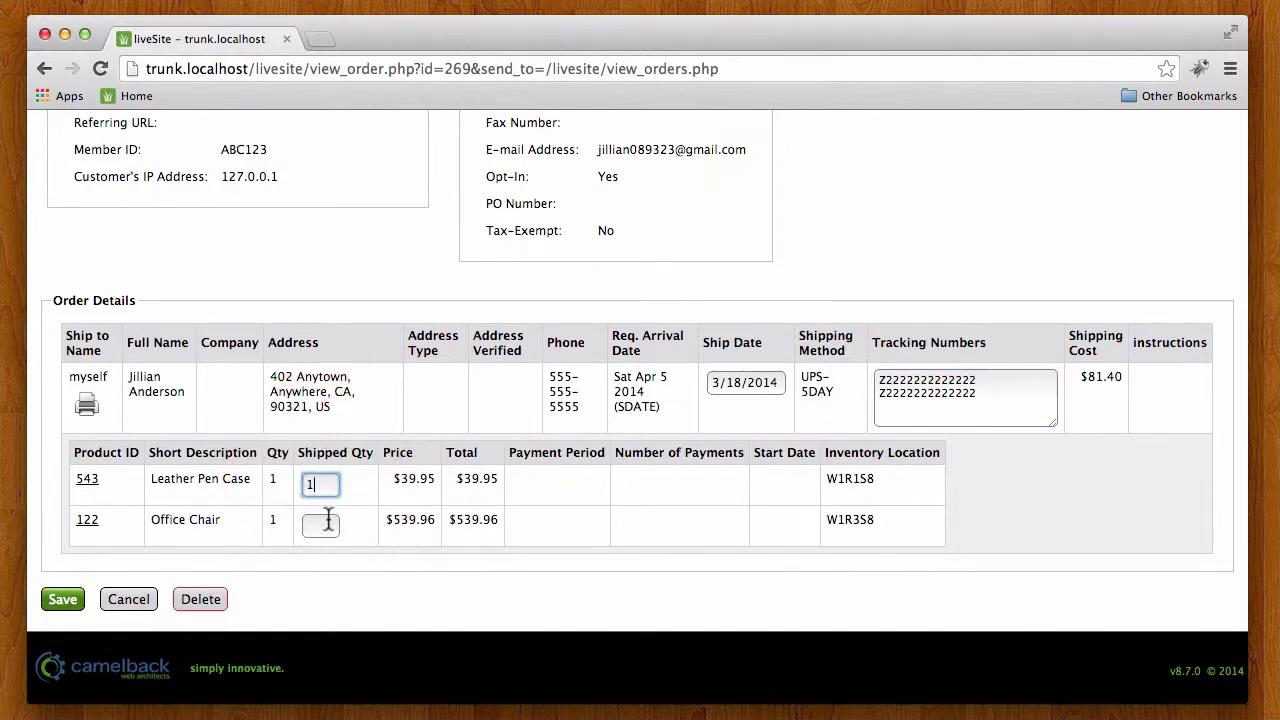
left_click(322, 526)
type("1")
left_click(394, 580)
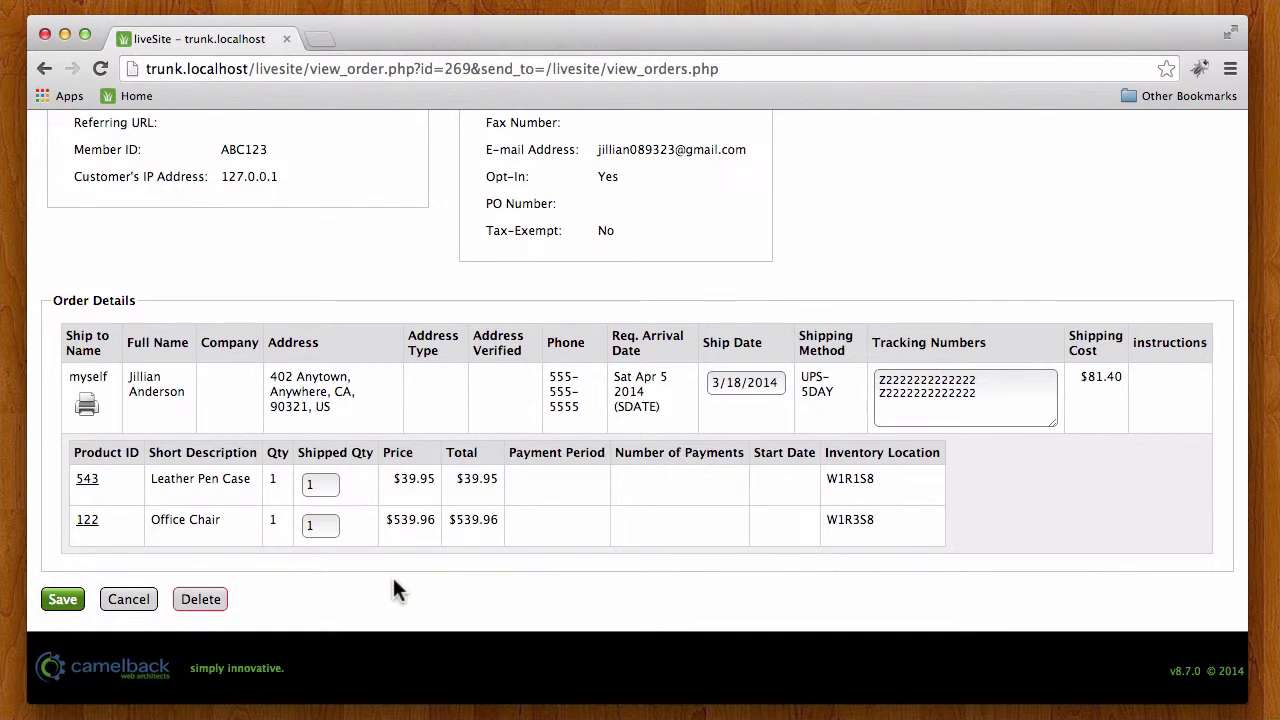
left_click(62, 598)
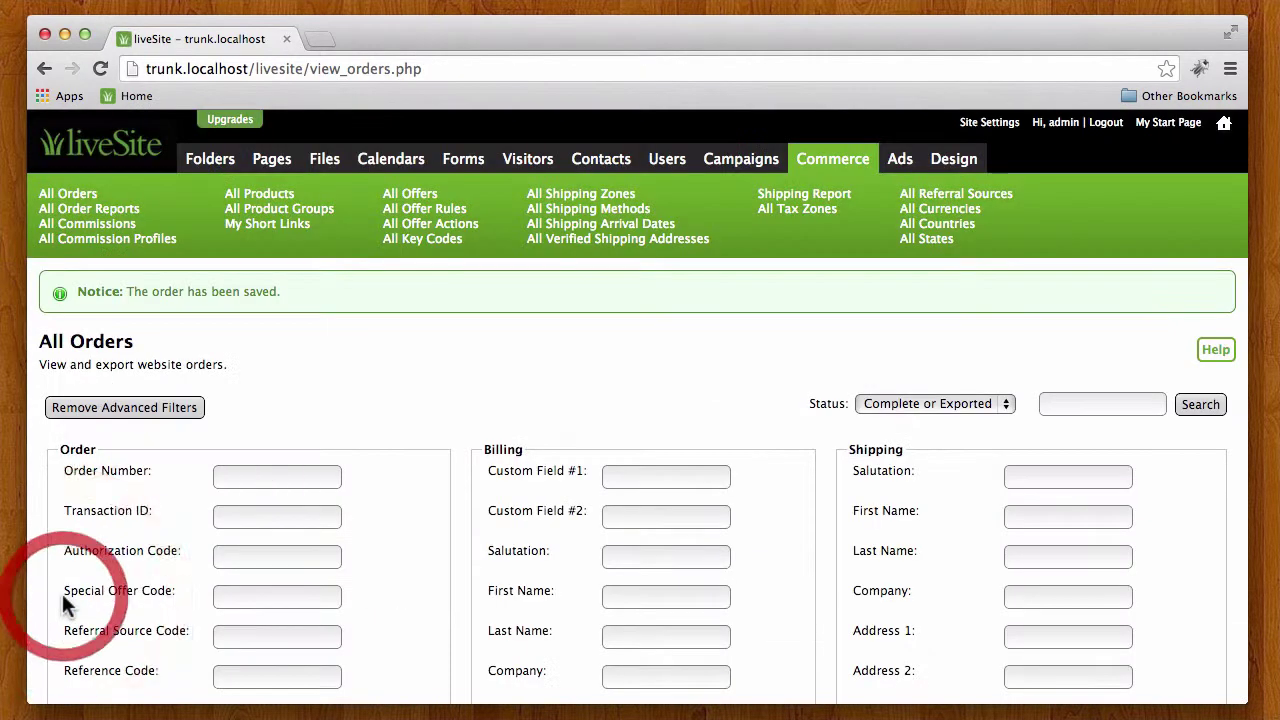
Remove the advanced filters, list the orders with status Complete for the whole year 2014 and examine which ones have shipment icons
left_click(145, 409)
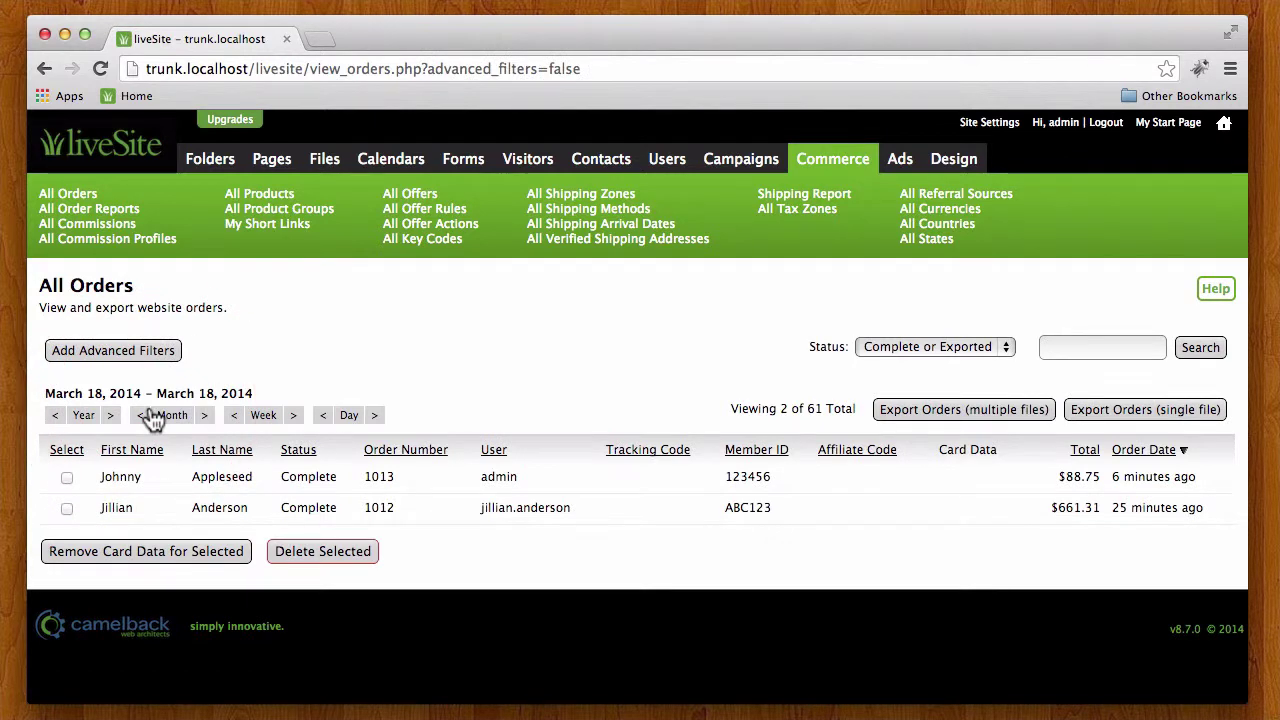
left_click(927, 341)
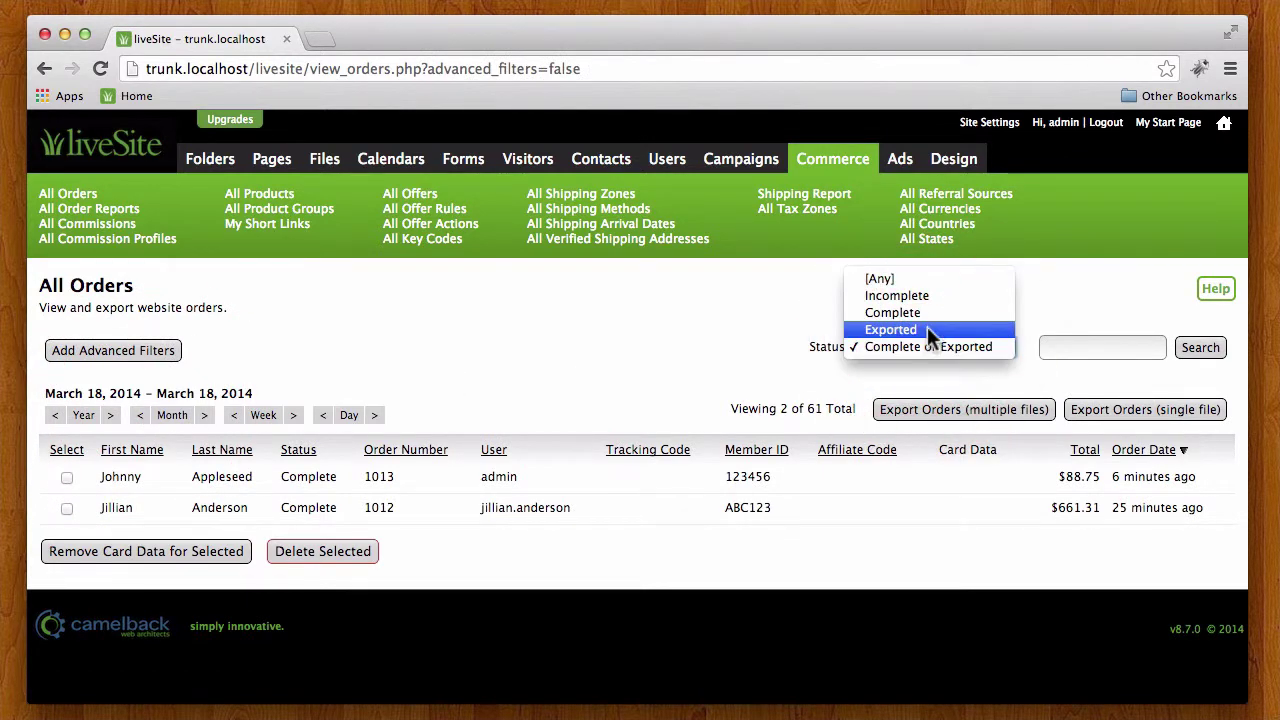
left_click(927, 313)
left_click(80, 416)
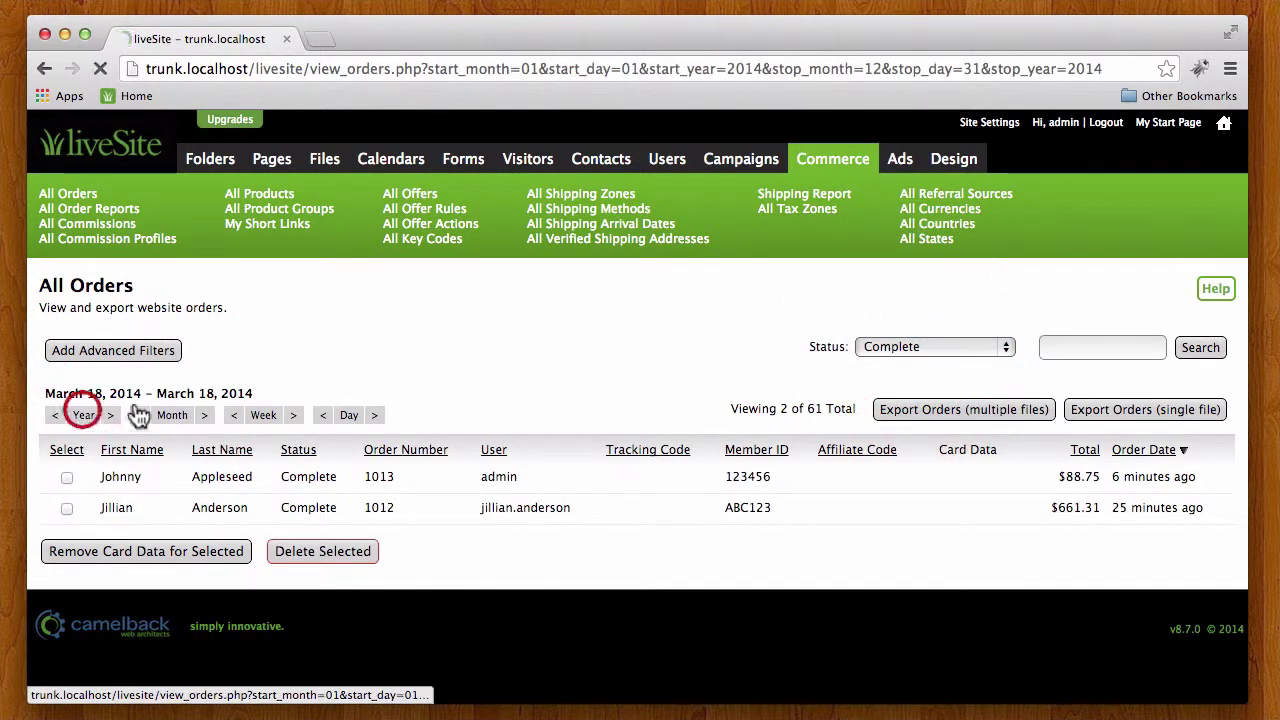
scroll(494, 363, "down", 2)
scroll(515, 375, "down", 3)
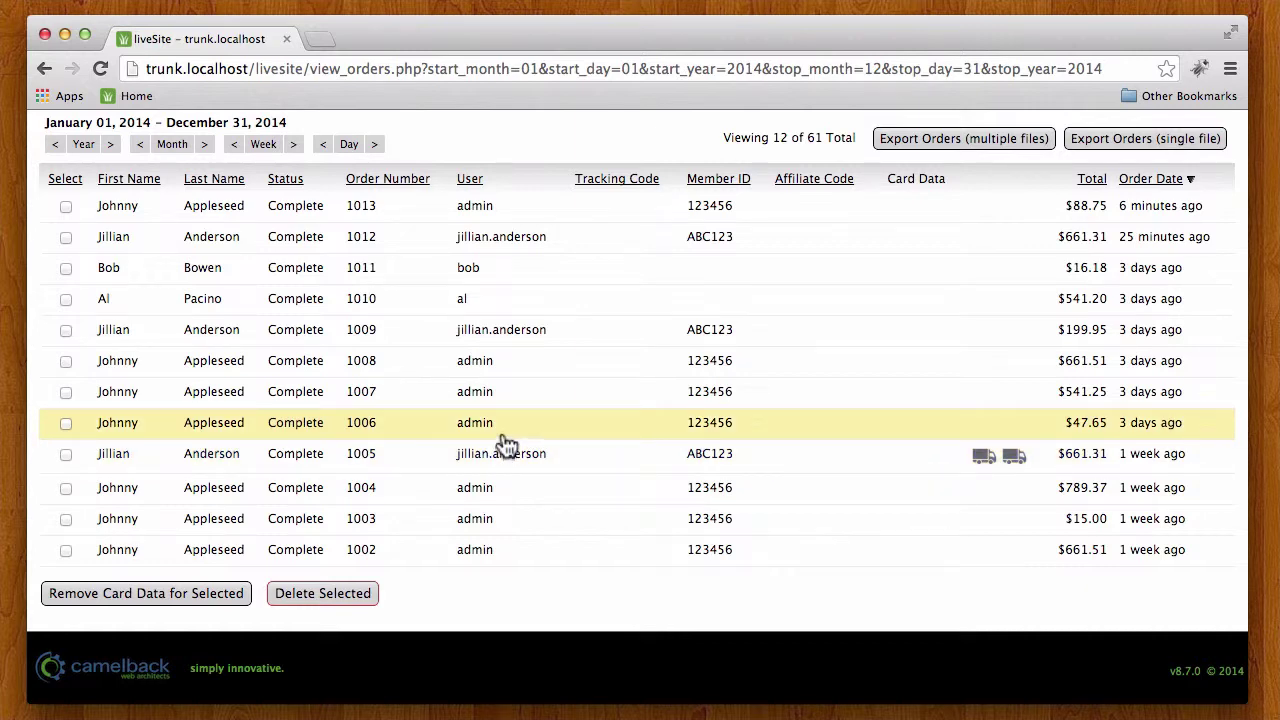
scroll(505, 442, "up", 5)
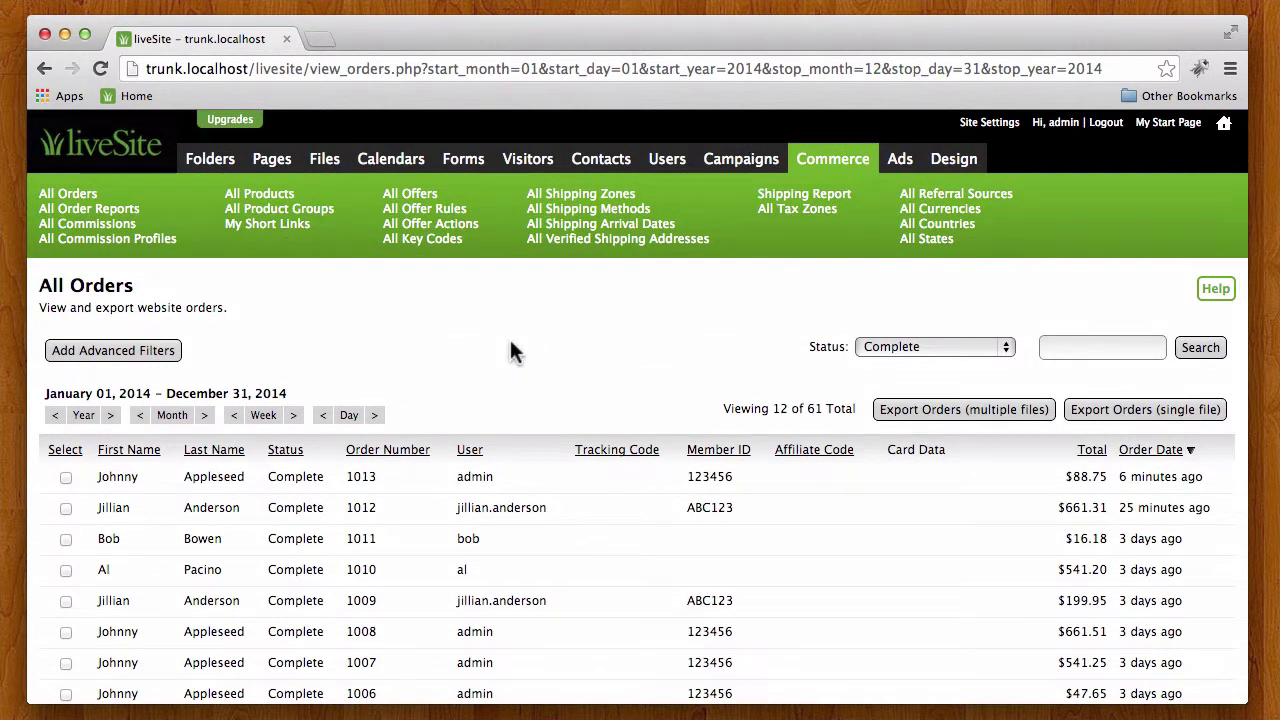